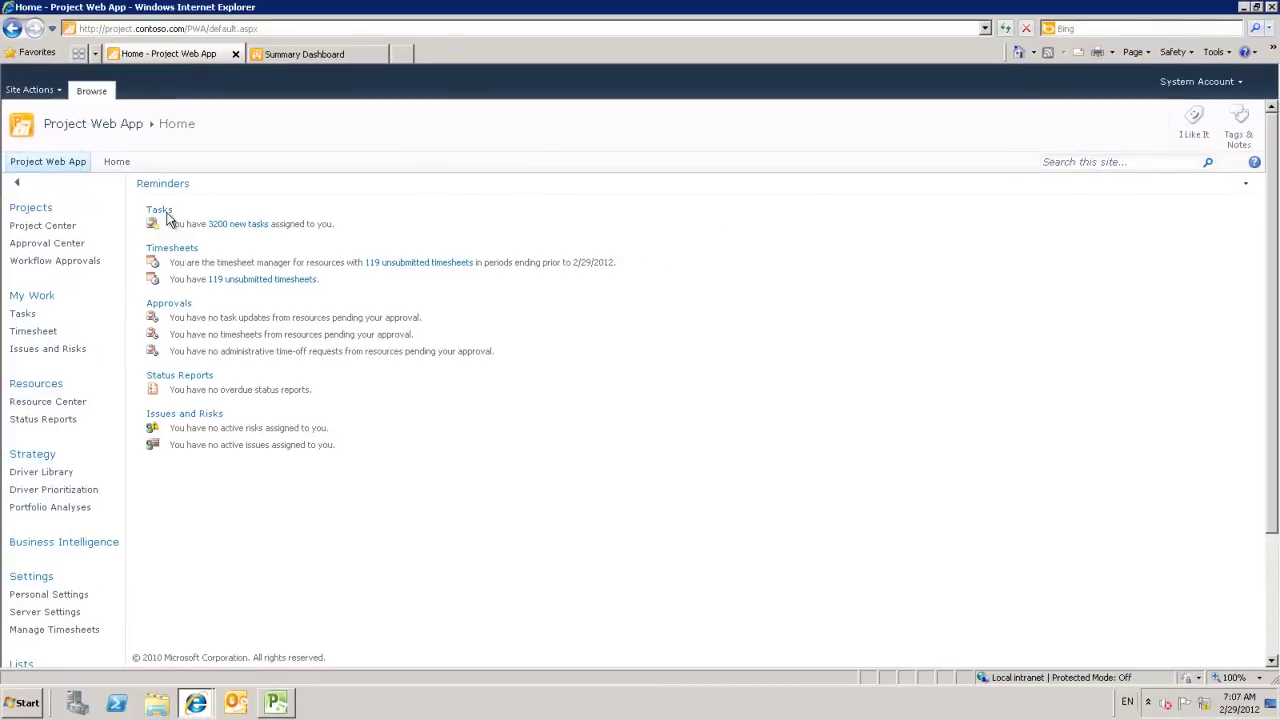
Open the Project Center and view the list of available project views, keeping Projects By Phase.
{"action": "left_click", "coordinate": [74, 230]}
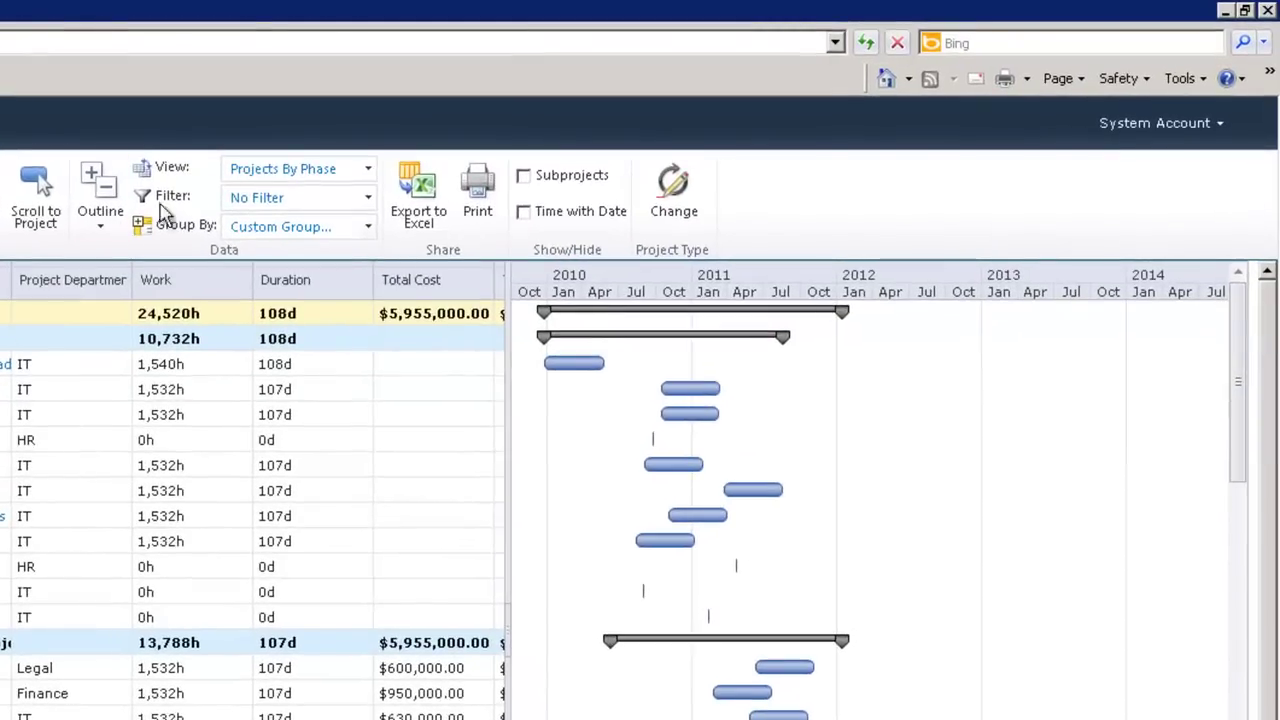
{"action": "left_click", "coordinate": [368, 172]}
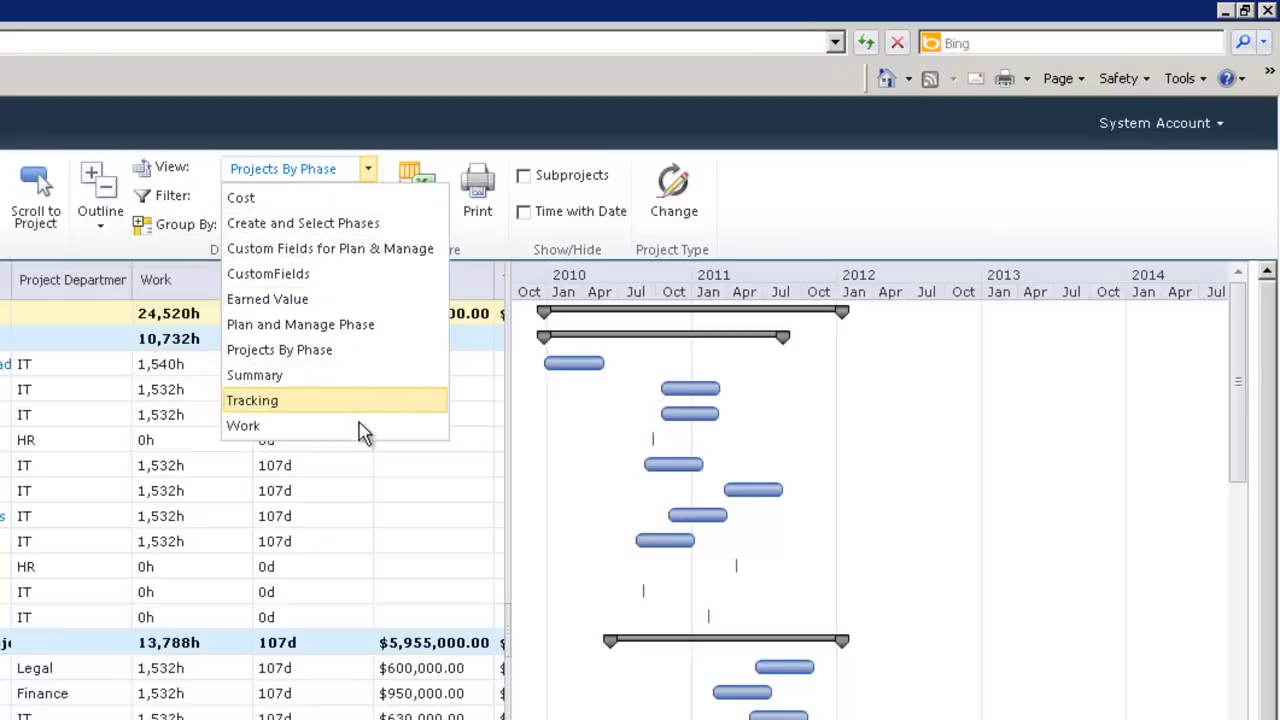
{"action": "left_click", "coordinate": [336, 150]}
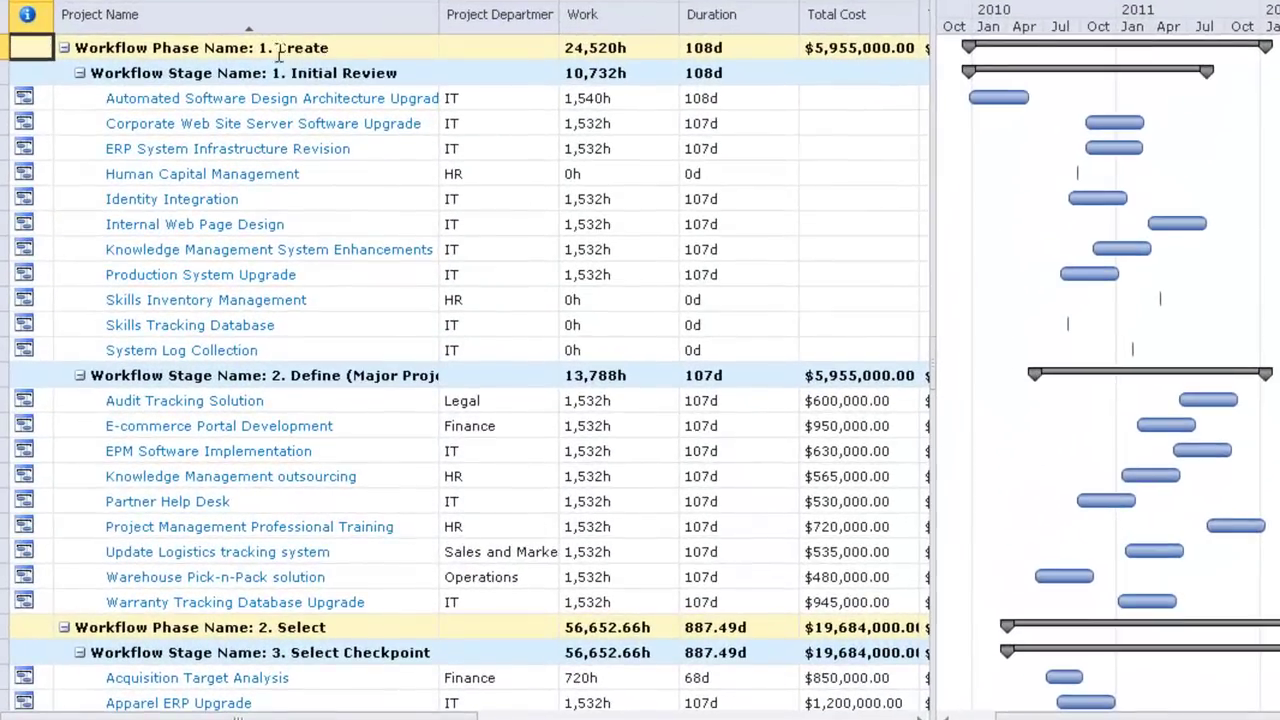
Collapse the Create, Select and Plan workflow phases and the Manage stage, and re-expand the Create phase.
{"action": "left_click", "coordinate": [64, 48]}
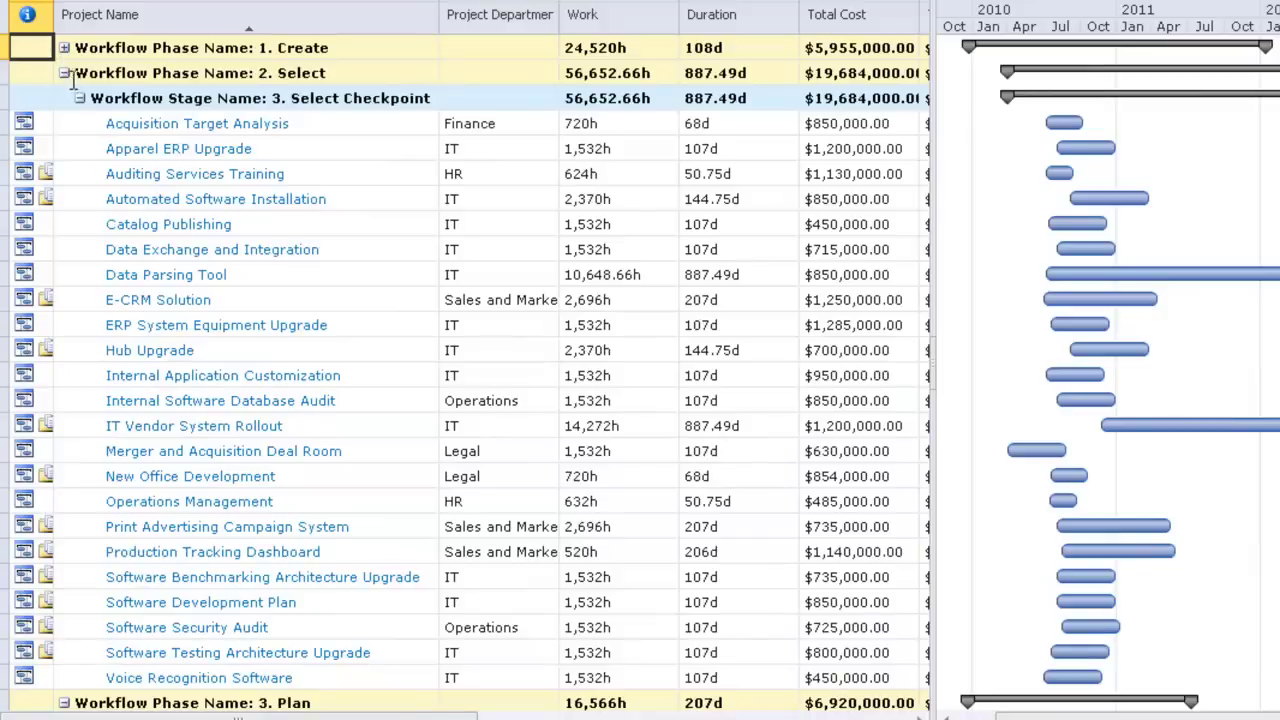
{"action": "left_click", "coordinate": [64, 74]}
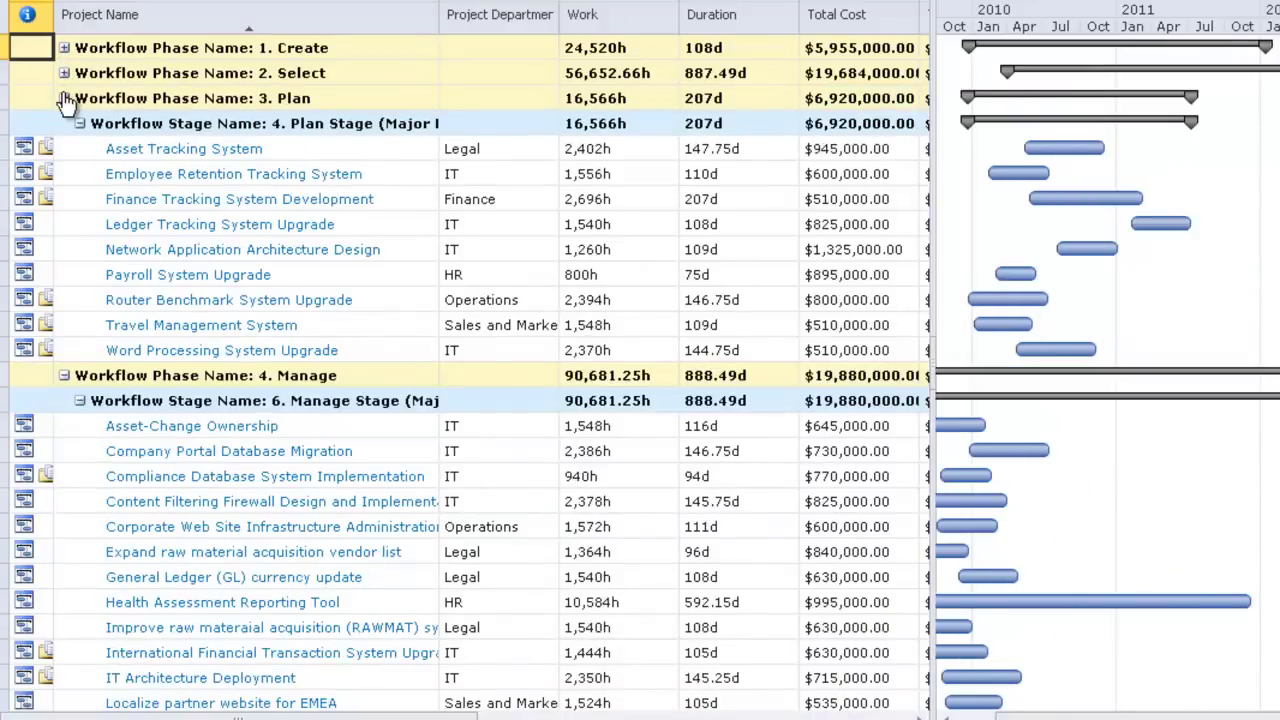
{"action": "left_click", "coordinate": [64, 98]}
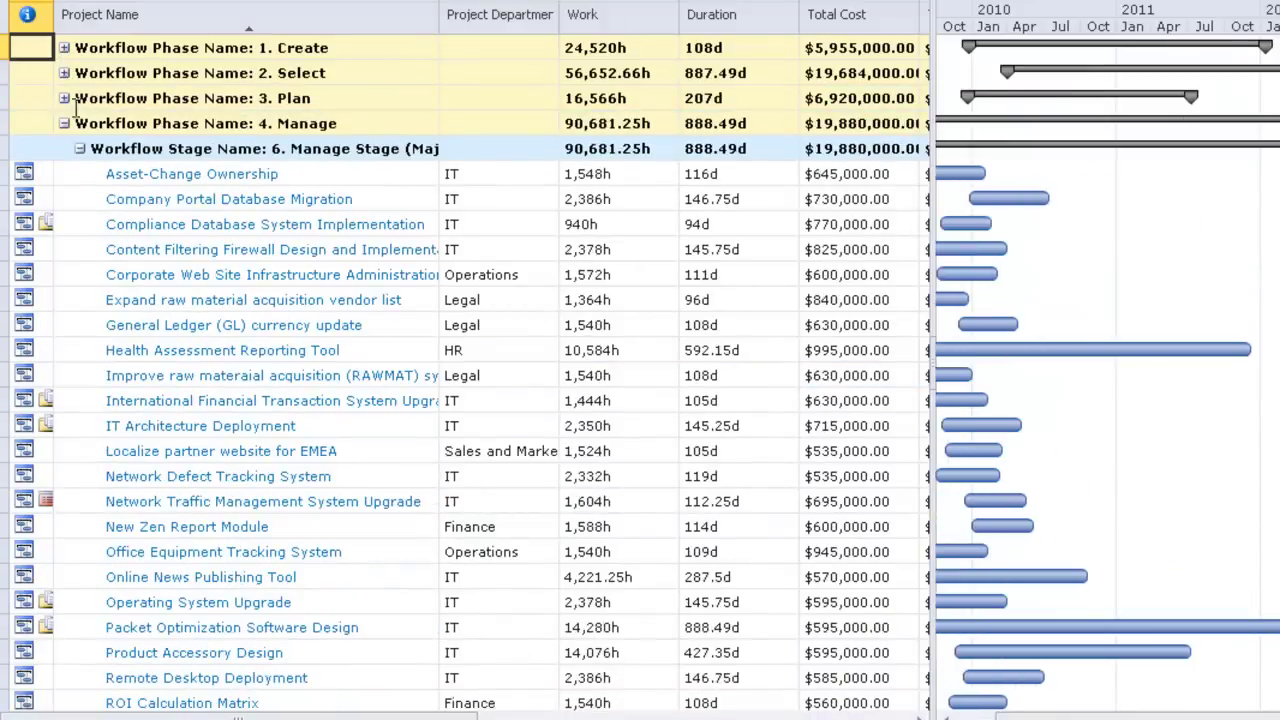
{"action": "left_click", "coordinate": [80, 149]}
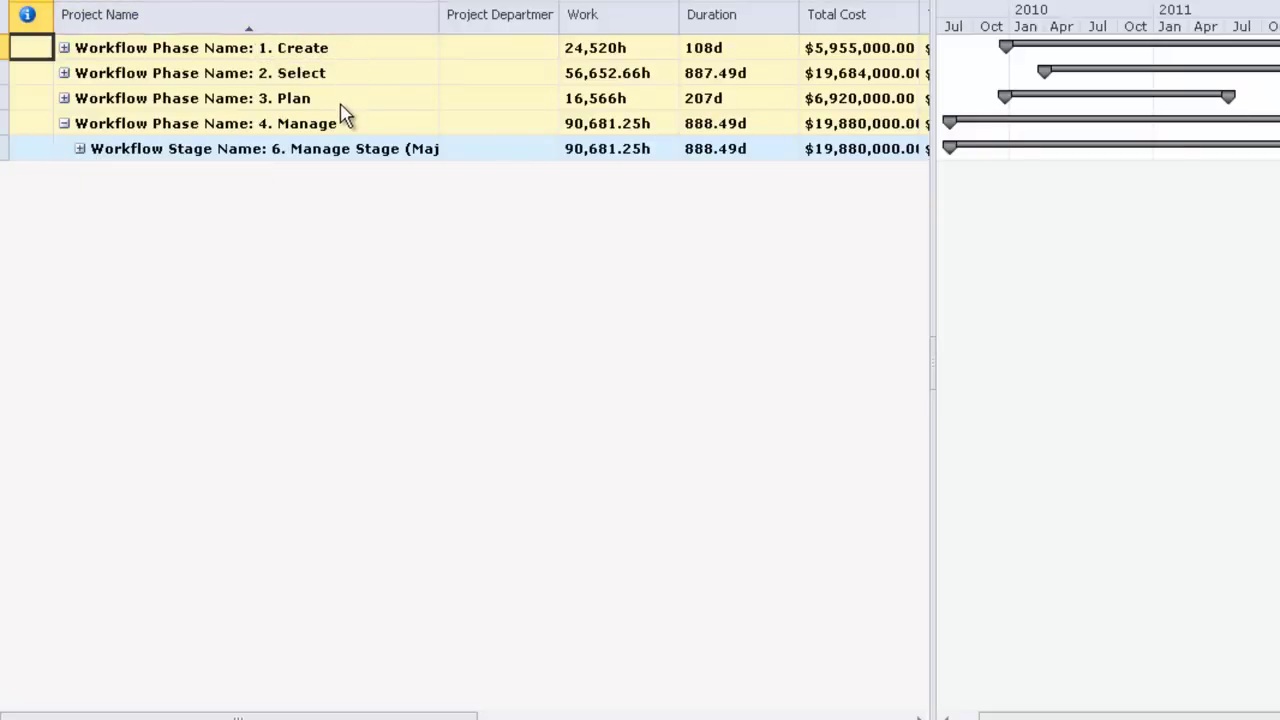
{"action": "left_click", "coordinate": [64, 48]}
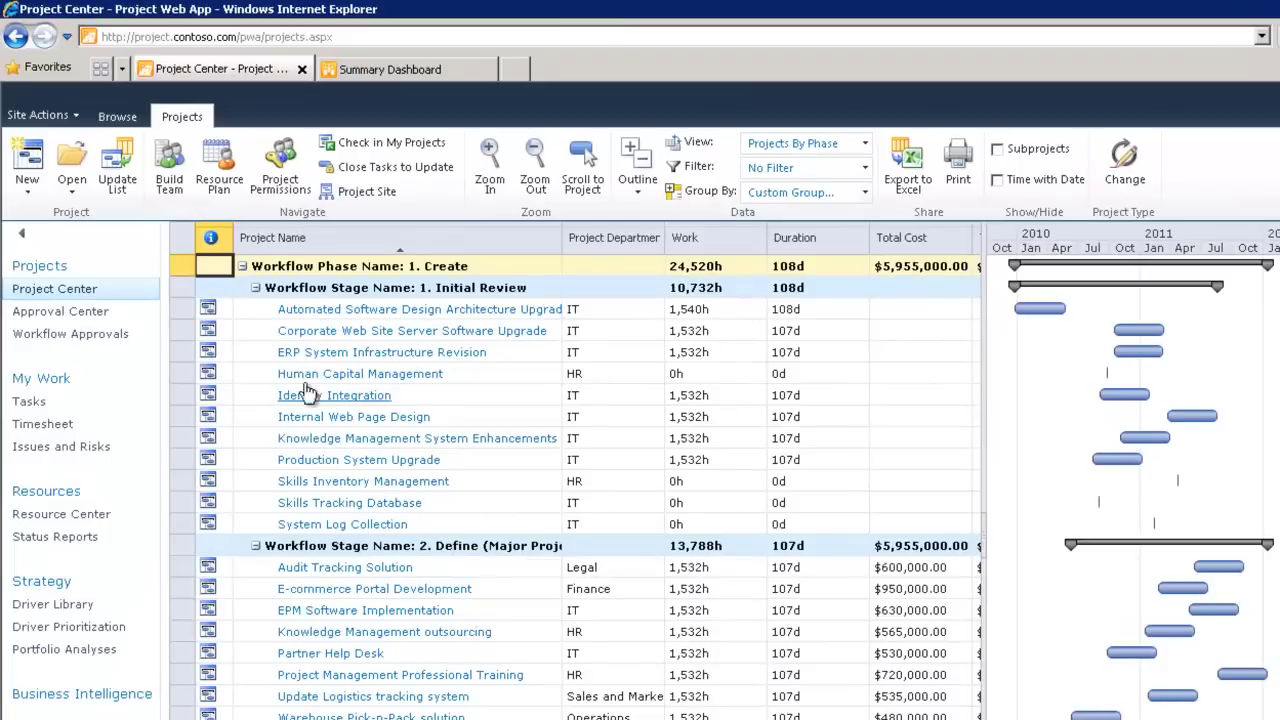
Start a new project proposal of the Software Development type.
{"action": "left_click", "coordinate": [38, 190]}
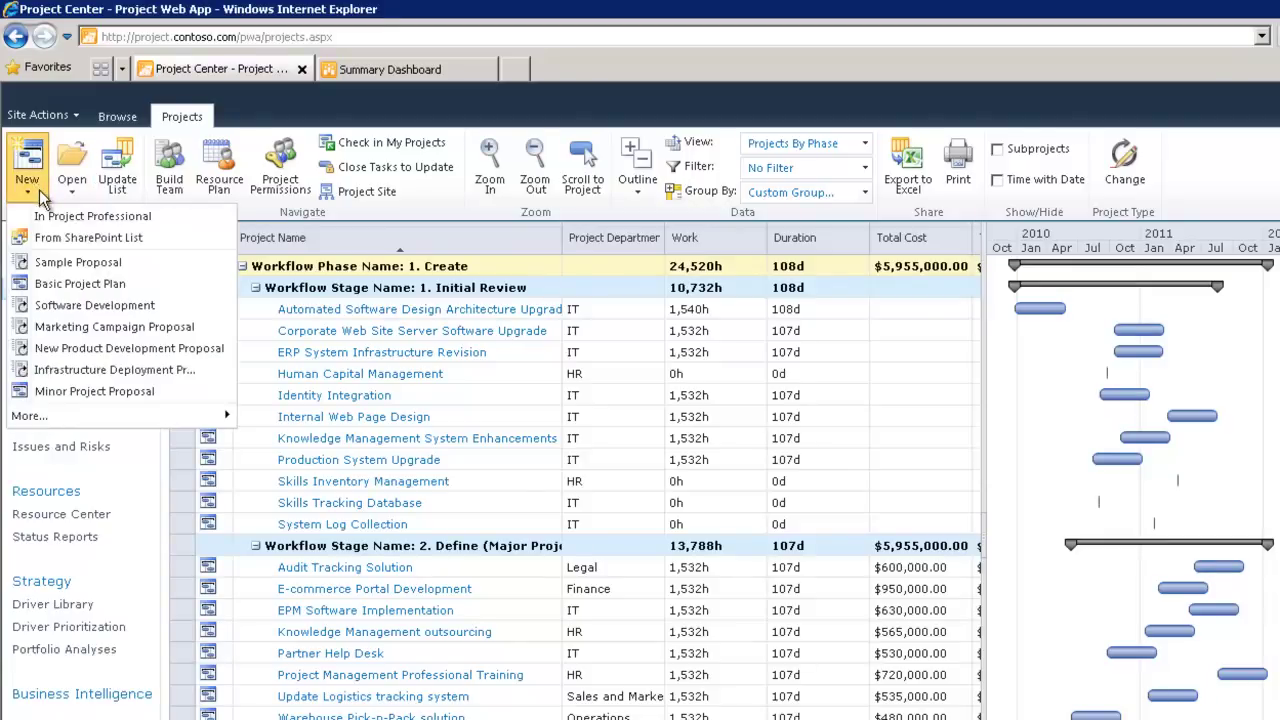
{"action": "mouse_move", "coordinate": [199, 422]}
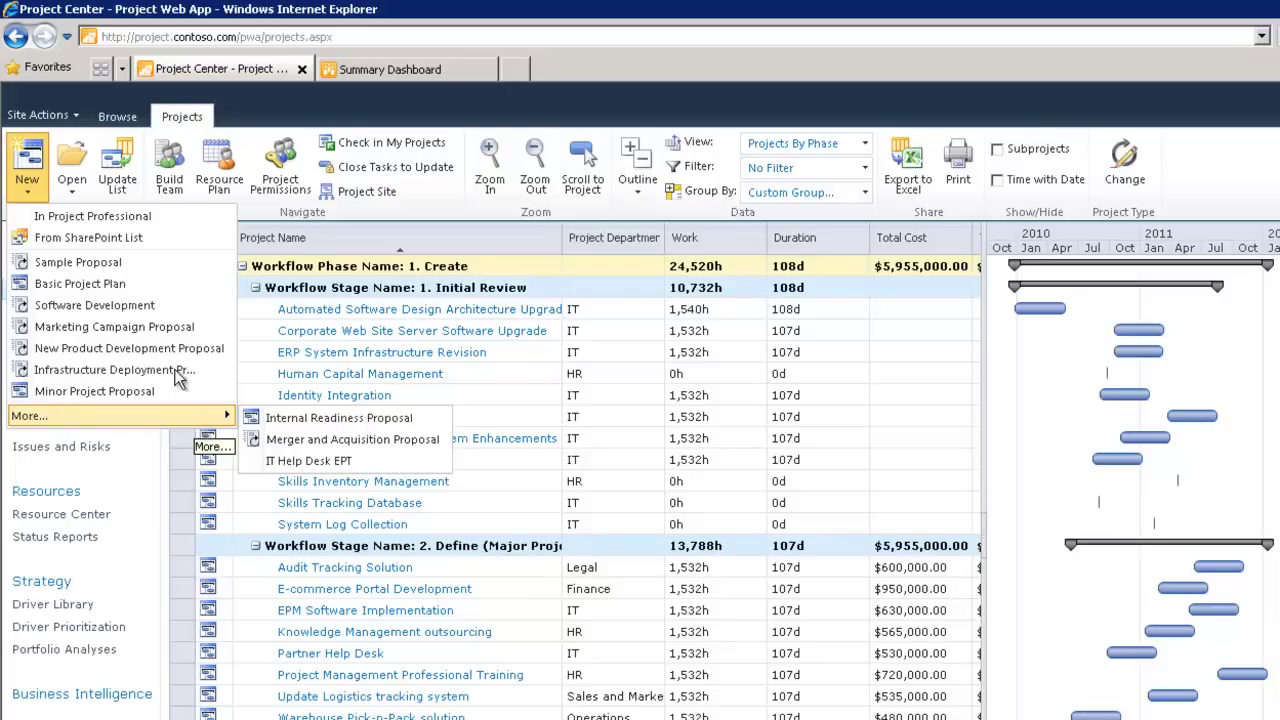
{"action": "left_click", "coordinate": [179, 310]}
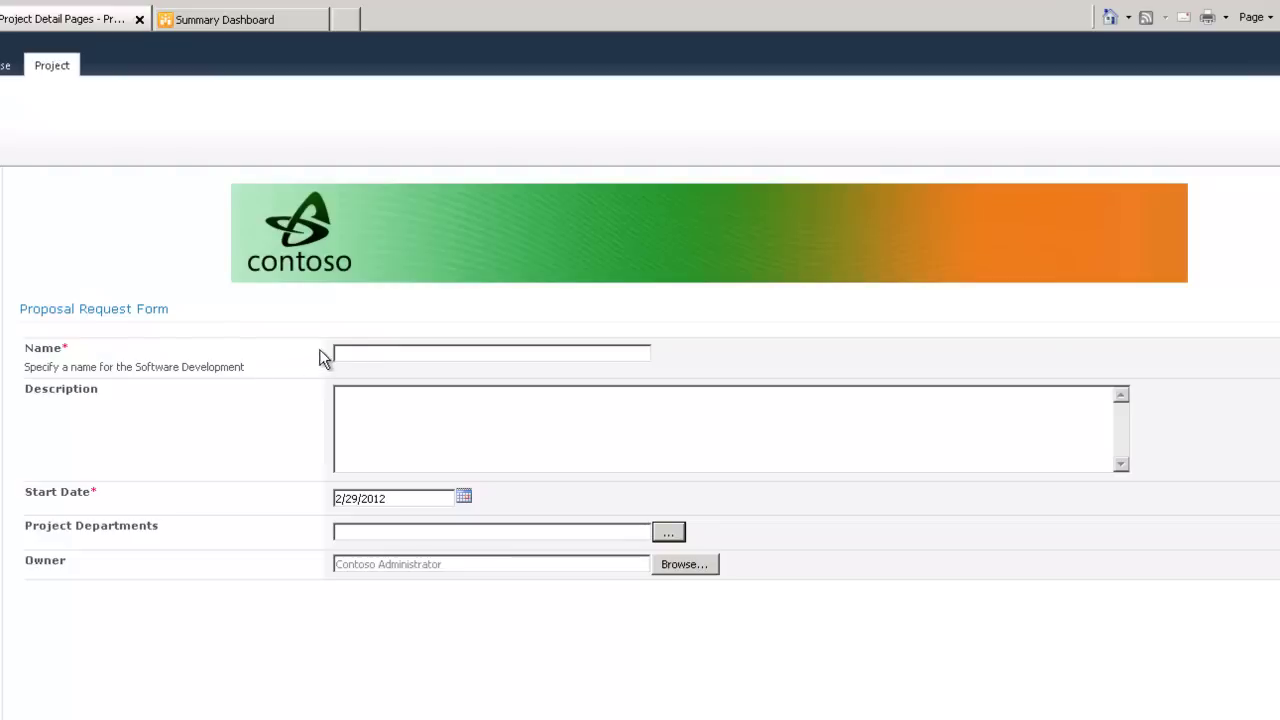
Fill in the proposal with the name Example Project, description abc and start date 3/4/2012.
{"action": "type", "text": "Example Project"}
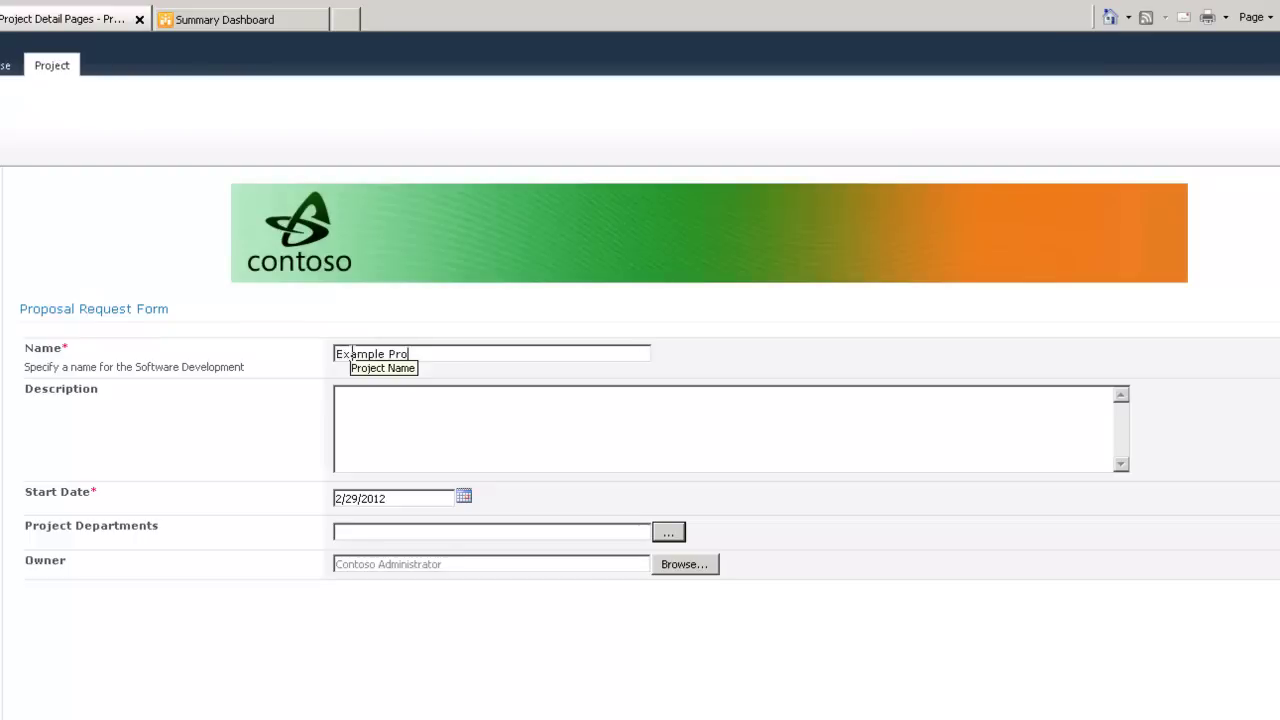
{"action": "left_click", "coordinate": [400, 437]}
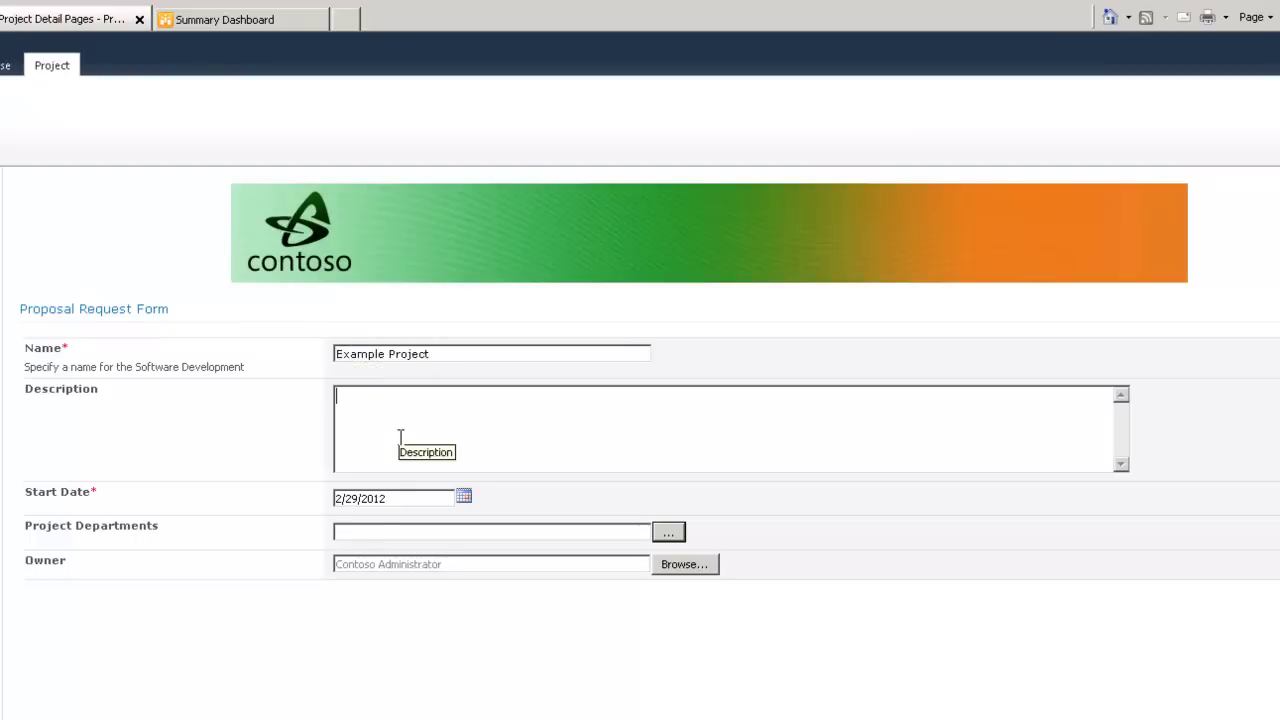
{"action": "type", "text": "ab"}
{"action": "type", "text": "c"}
{"action": "left_click", "coordinate": [463, 500]}
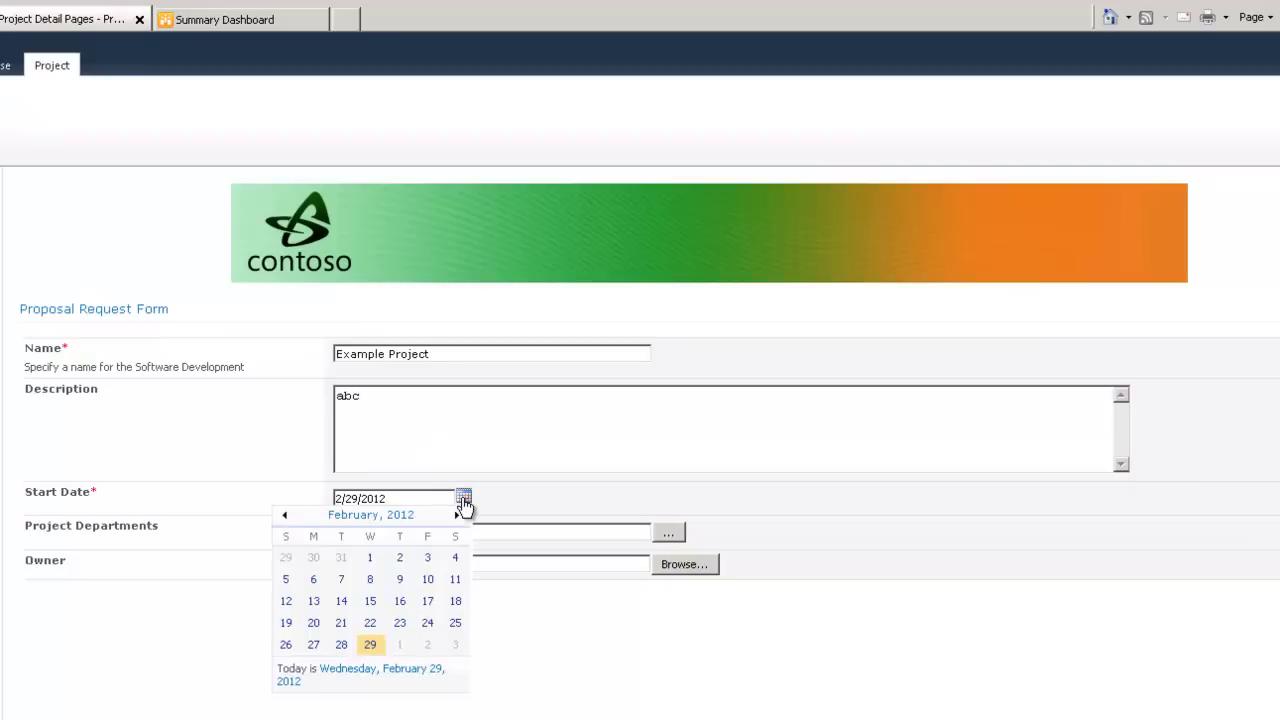
{"action": "left_click", "coordinate": [458, 515]}
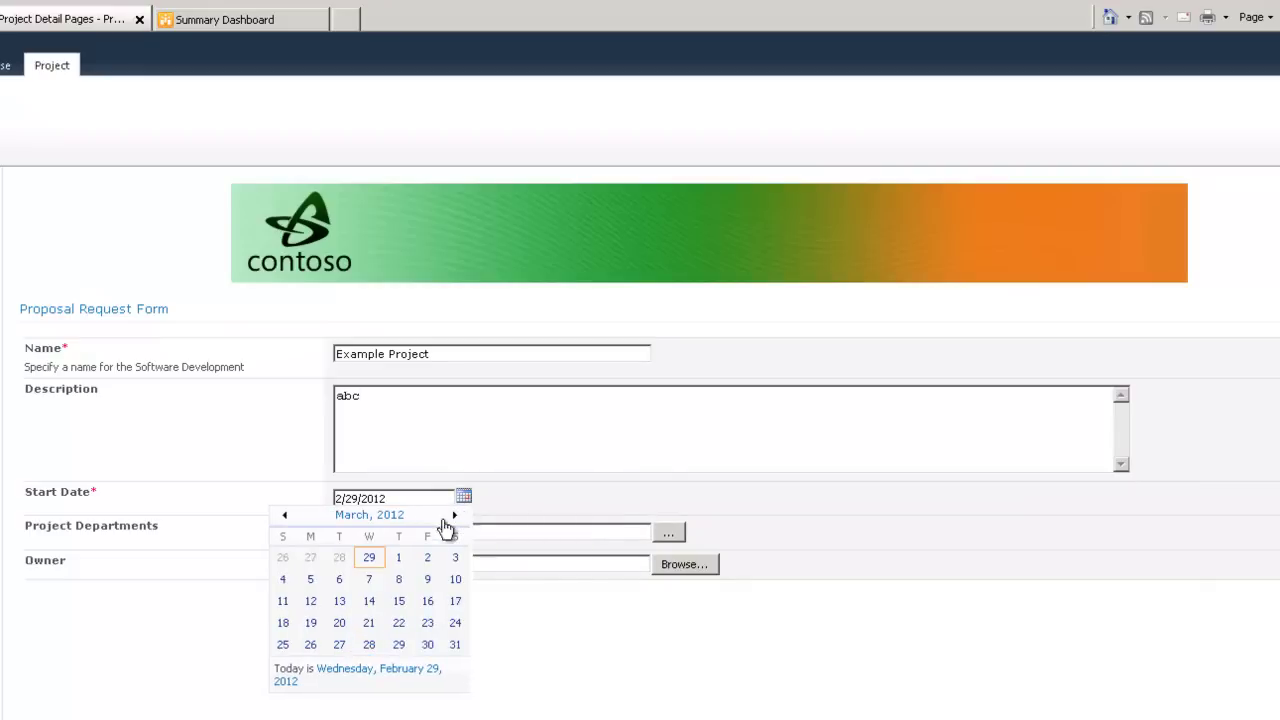
{"action": "left_click", "coordinate": [284, 582]}
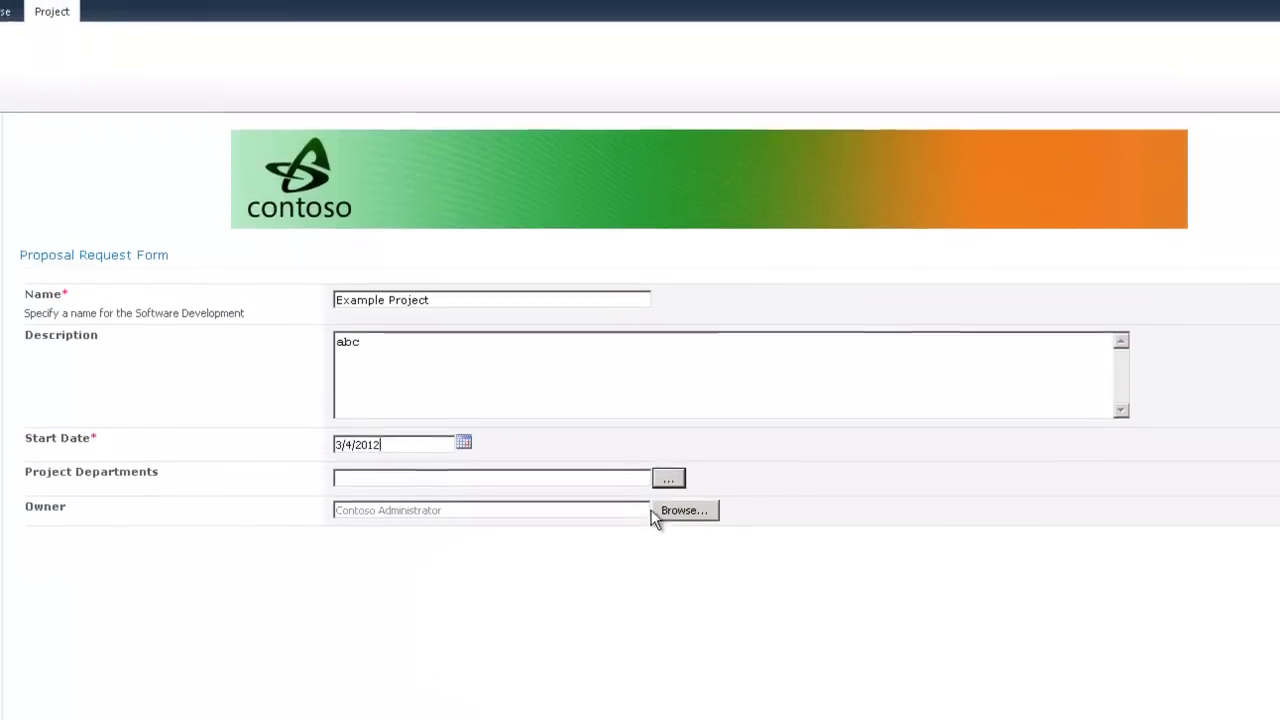
Assign the IT department to the proposal and save it.
{"action": "left_click", "coordinate": [666, 534]}
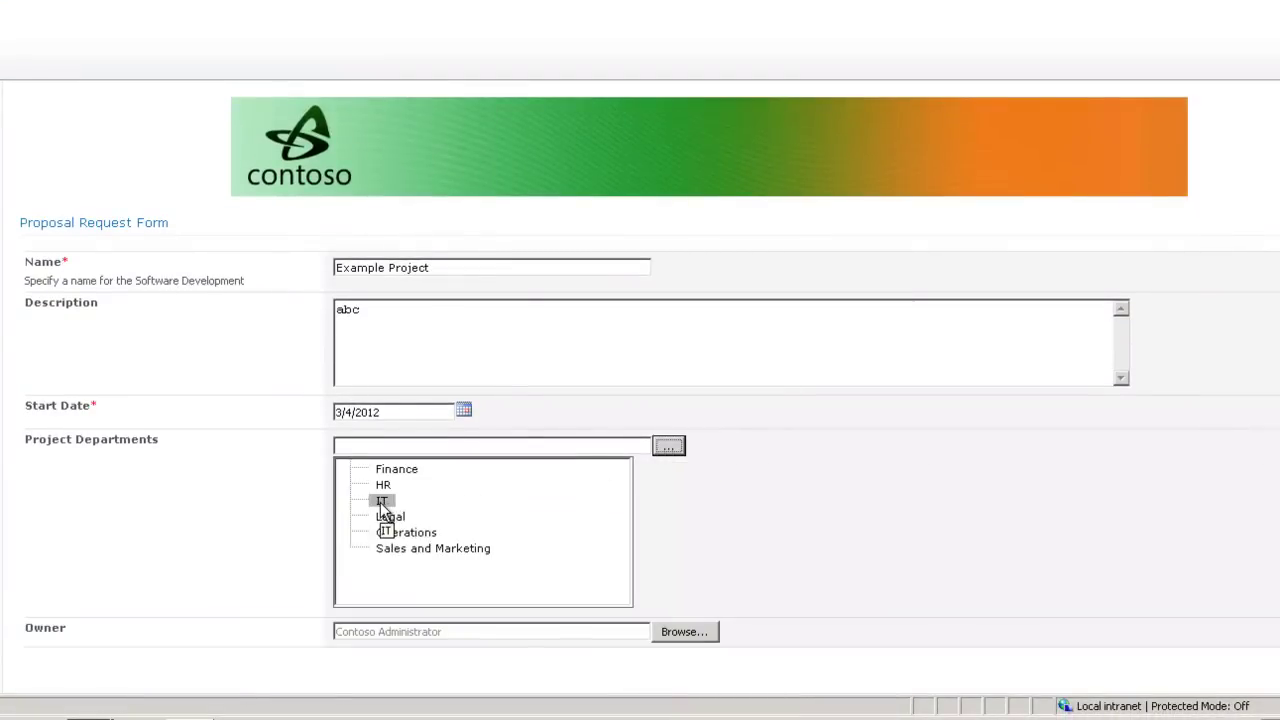
{"action": "left_click_drag", "start_coordinate": [380, 502], "coordinate": [388, 568]}
{"action": "left_click", "coordinate": [405, 532]}
{"action": "left_click", "coordinate": [393, 550]}
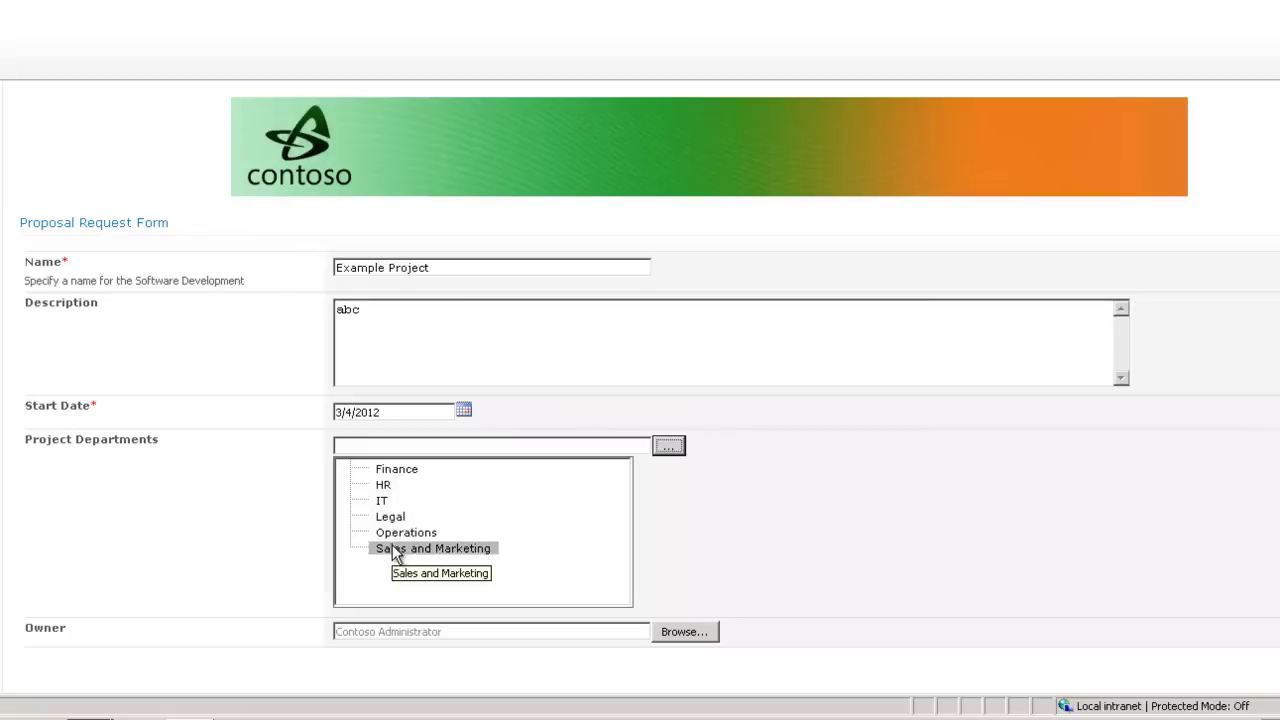
{"action": "double_click", "coordinate": [384, 502]}
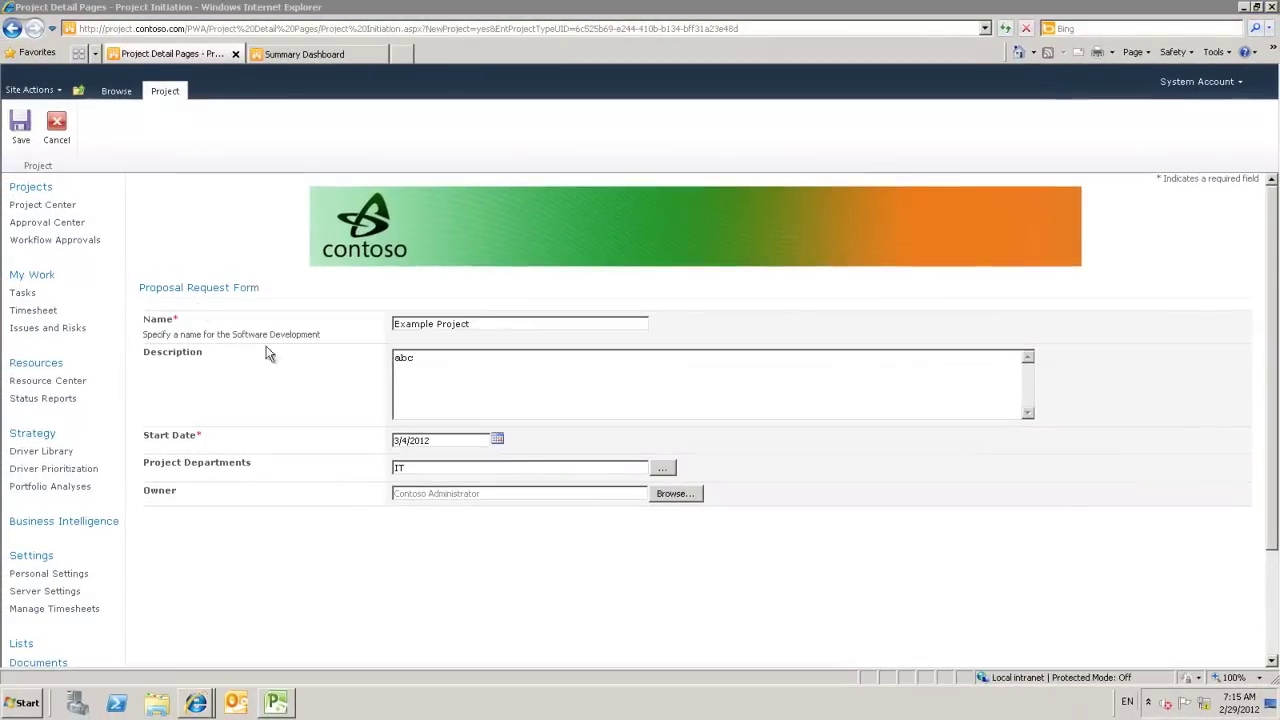
{"action": "left_click", "coordinate": [37, 127]}
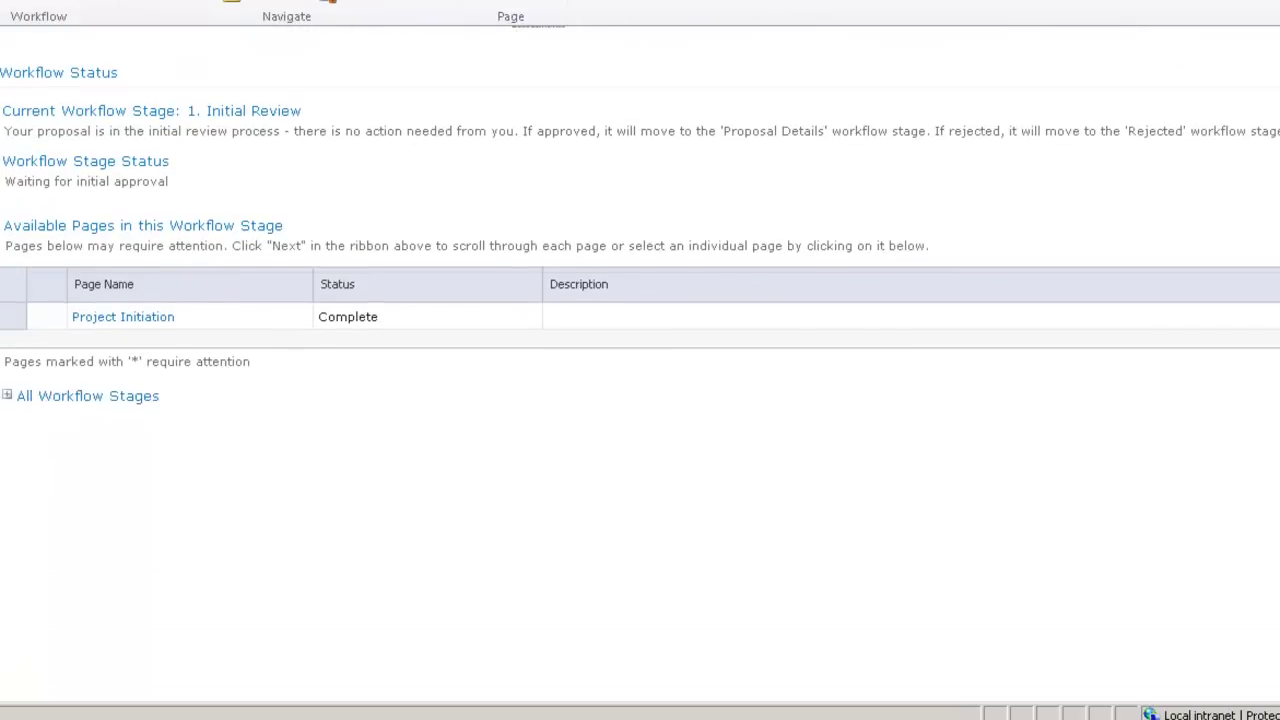
Expand all workflow stages of Example Project and review the state of each phase.
{"action": "scroll", "coordinate": [760, 271], "scroll_direction": "down", "scroll_amount": 1}
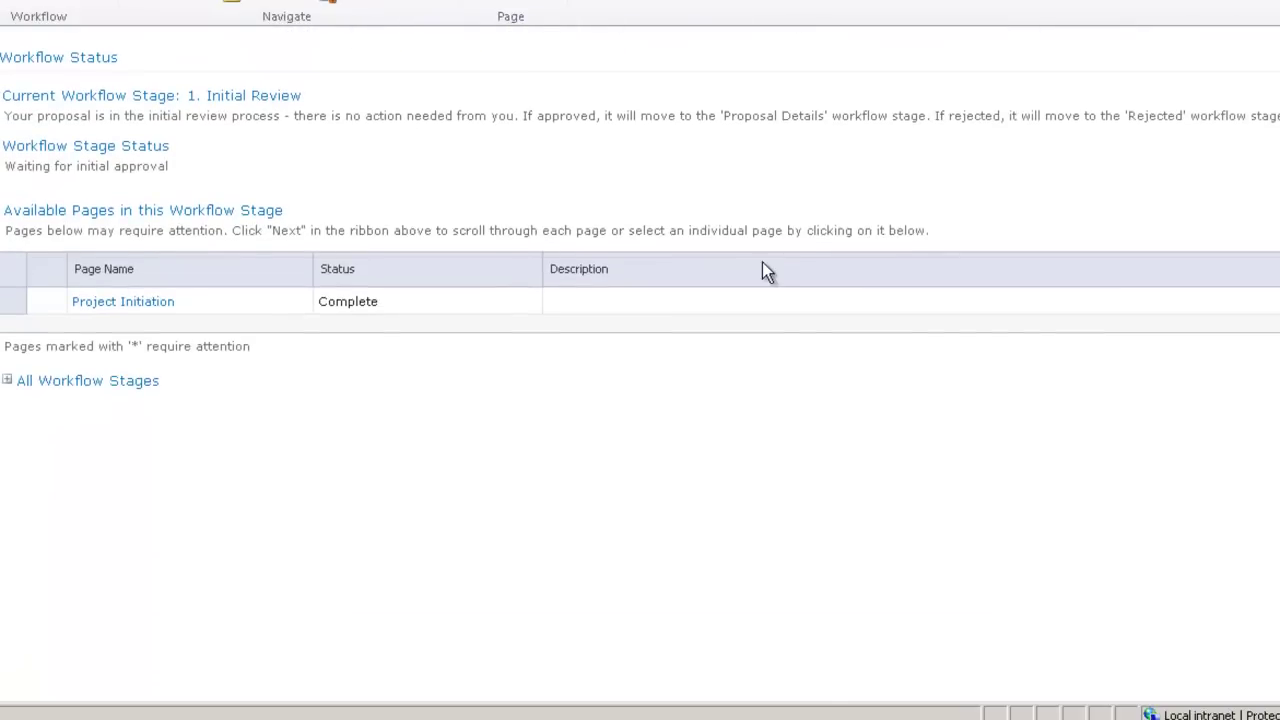
{"action": "left_click", "coordinate": [7, 381]}
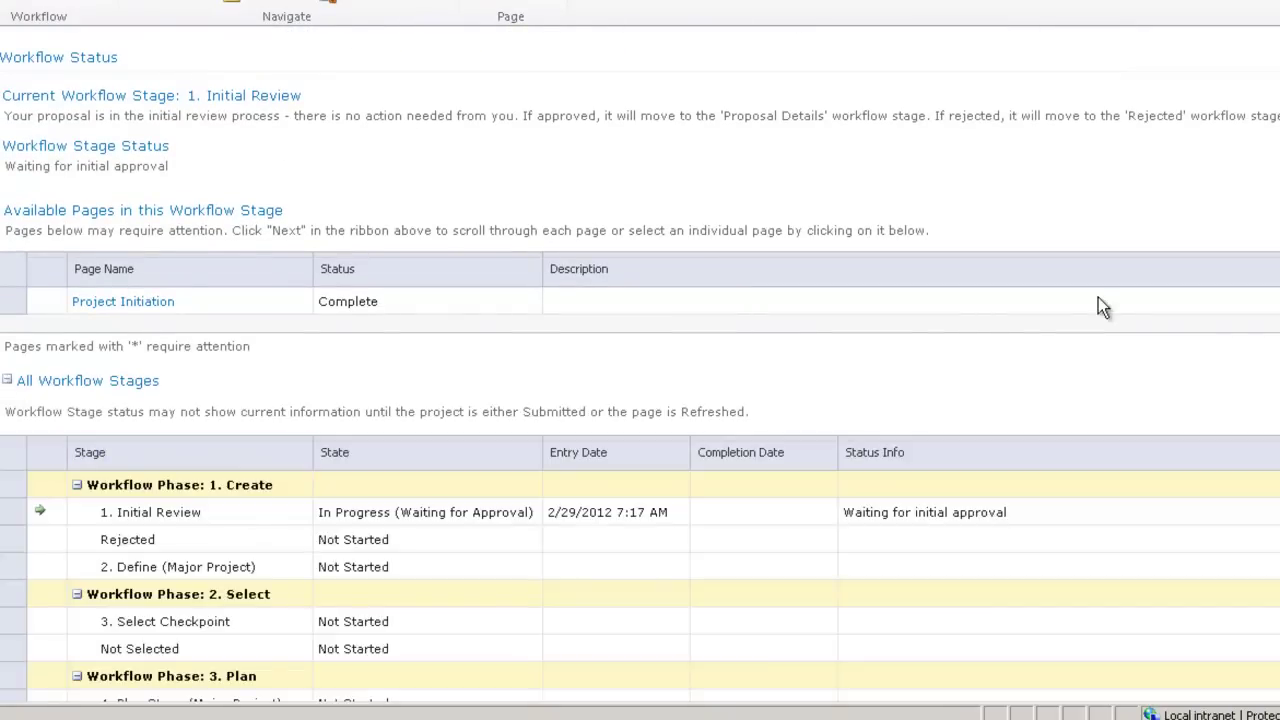
{"action": "scroll", "coordinate": [640, 400], "scroll_direction": "down", "scroll_amount": 2}
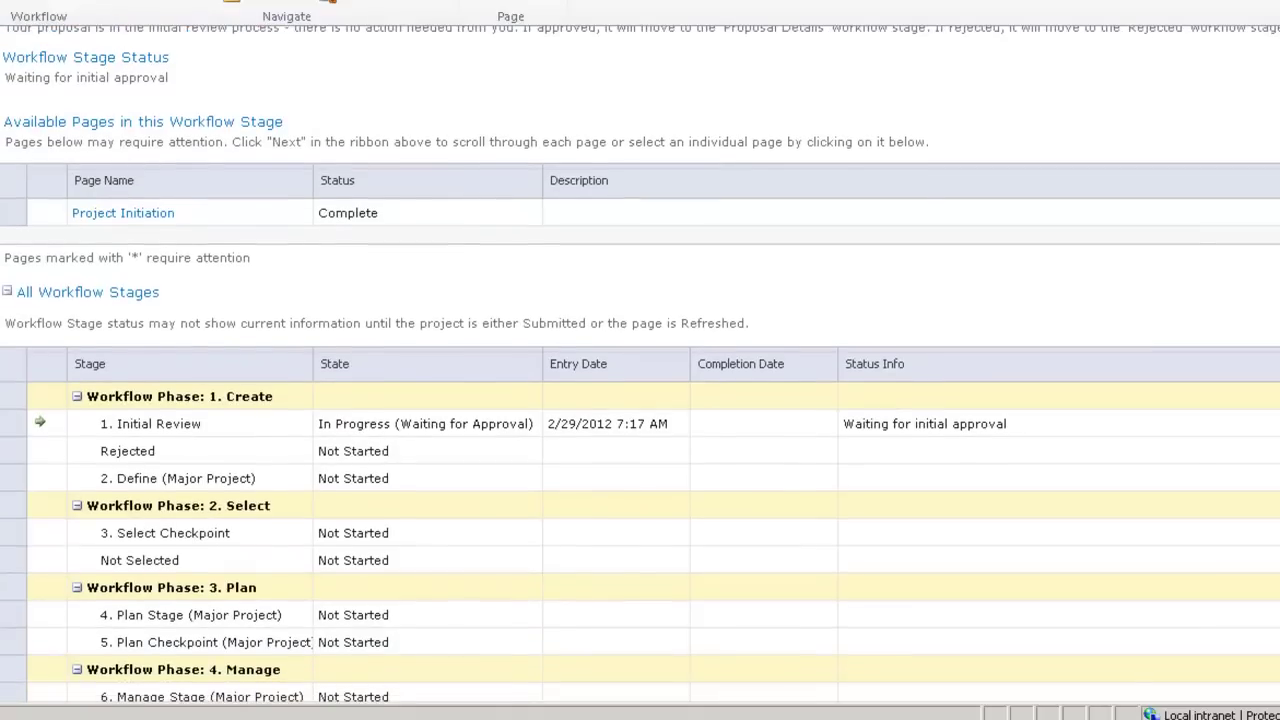
{"action": "scroll", "coordinate": [640, 400], "scroll_direction": "down", "scroll_amount": 2}
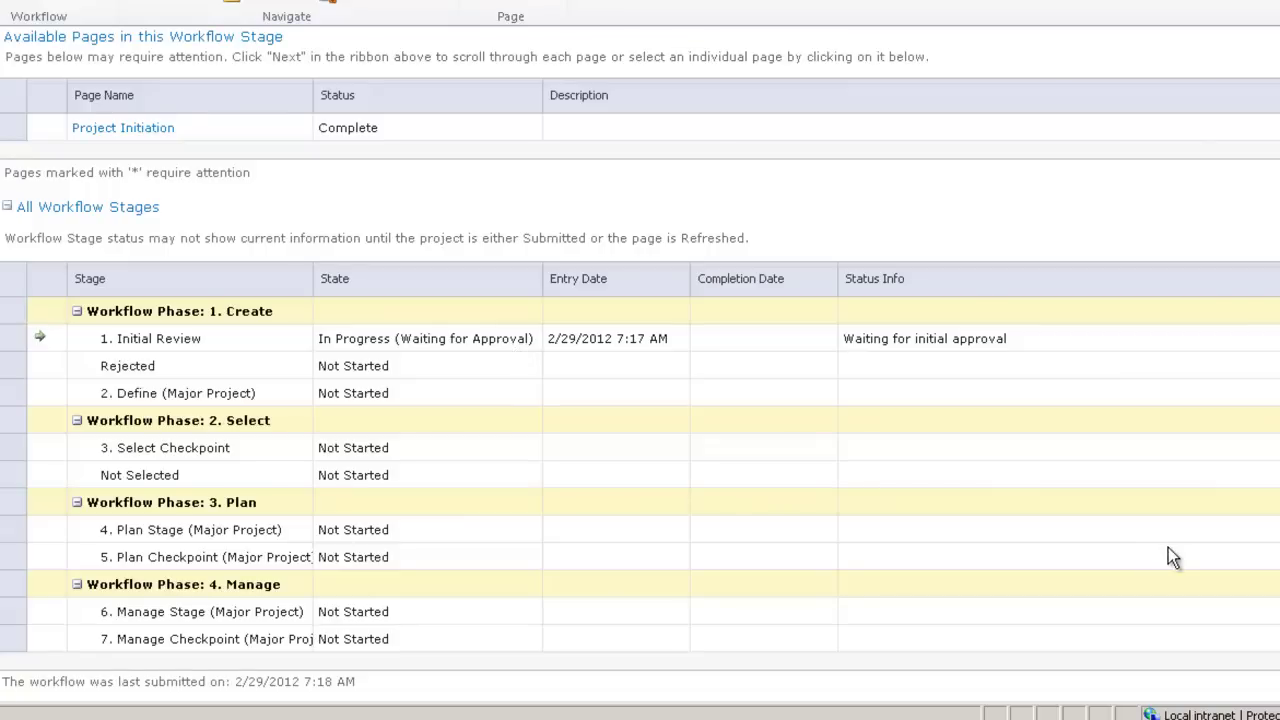
Close Example Project and accept the offer to check it in.
{"action": "scroll", "coordinate": [640, 360], "scroll_direction": "up", "scroll_amount": 5}
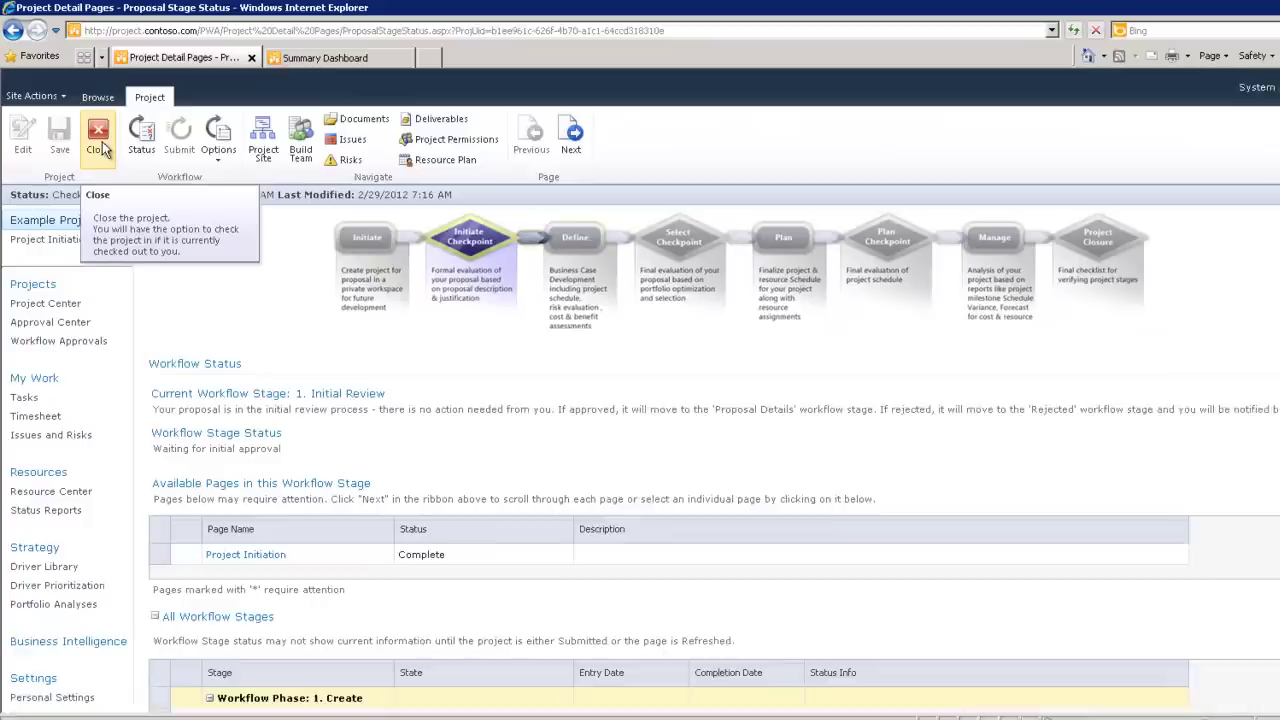
{"action": "left_click", "coordinate": [174, 240]}
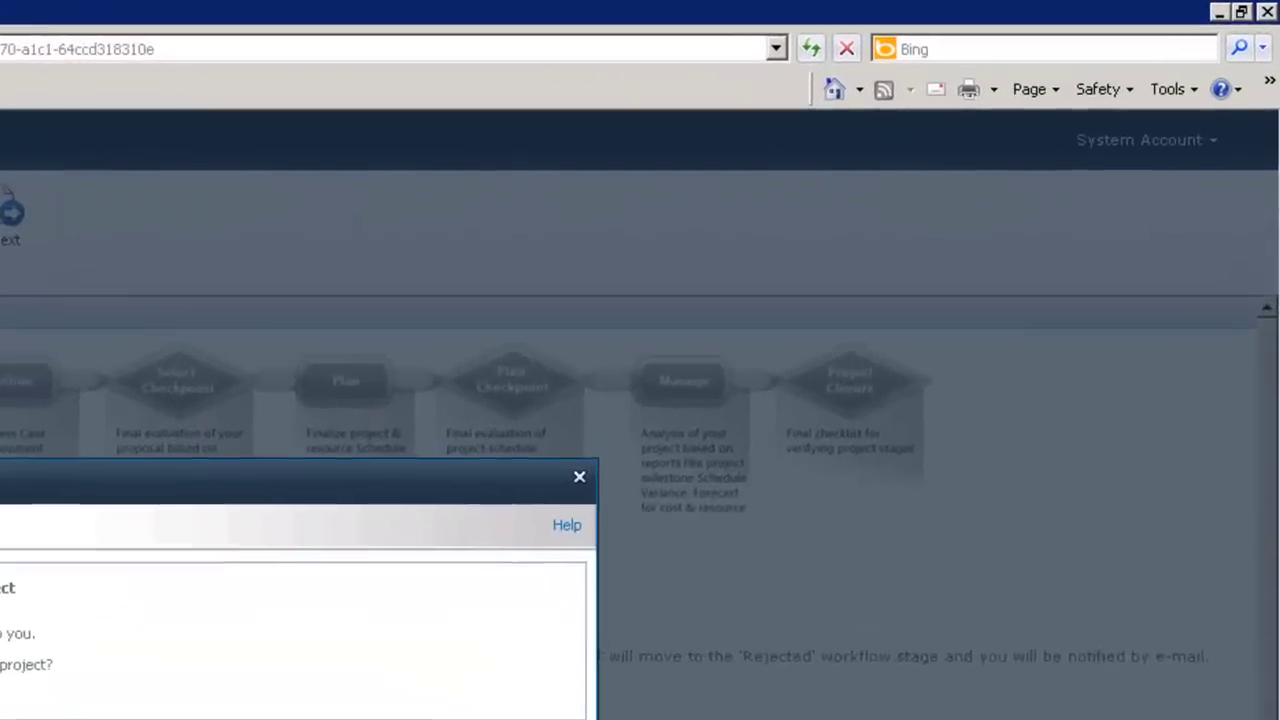
{"action": "key", "text": "Return"}
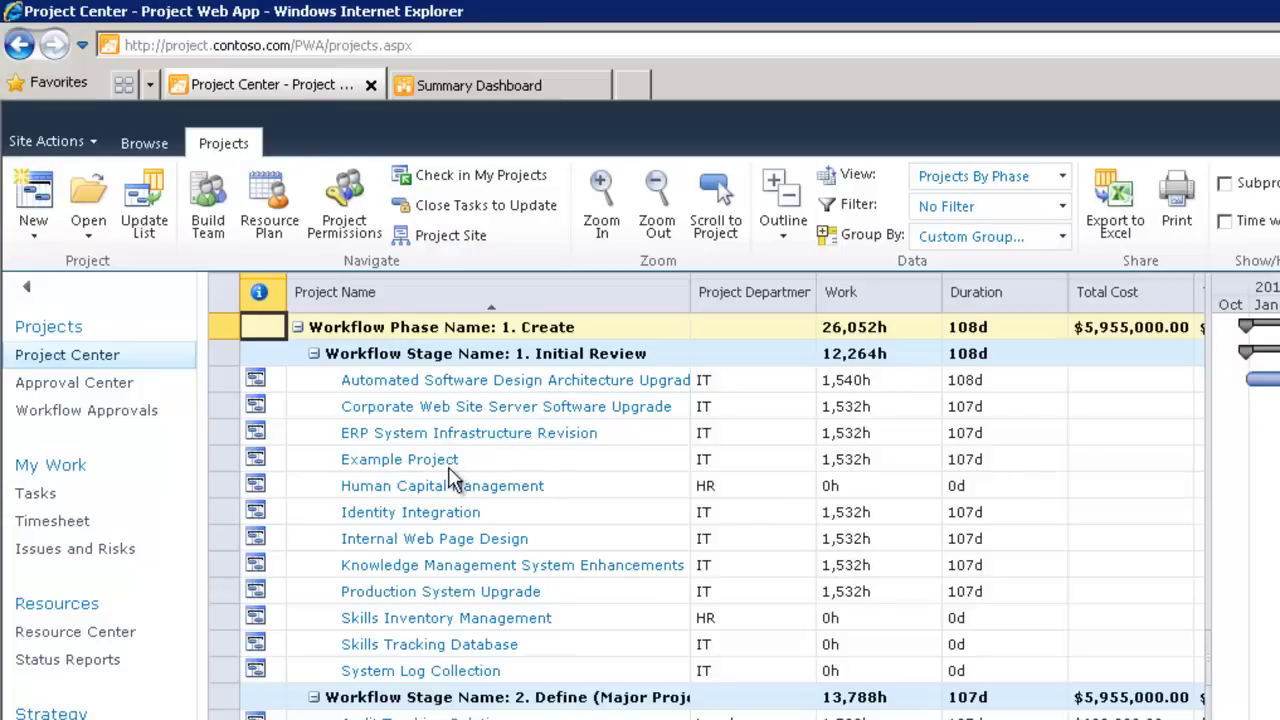
Collapse the Create phase, open the E-CRM Solution project in the Select Checkpoint stage and review all its workflow stages.
{"action": "left_click", "coordinate": [298, 329]}
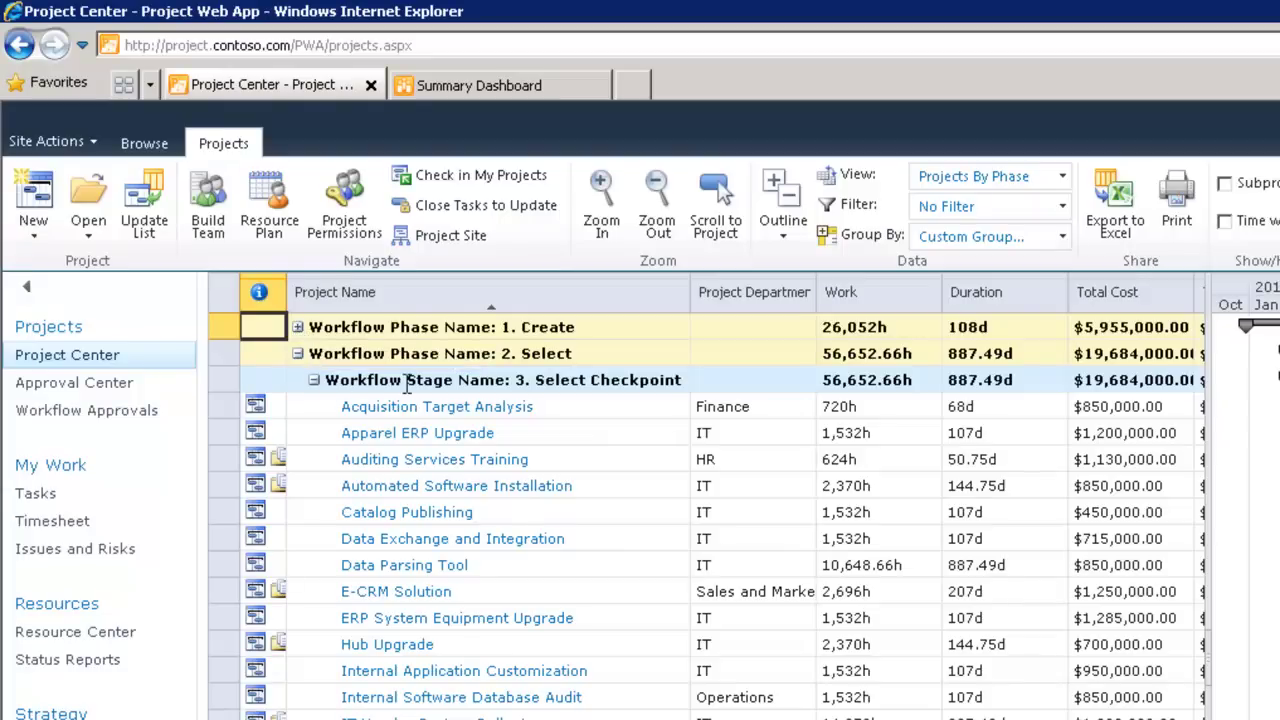
{"action": "left_click", "coordinate": [396, 598]}
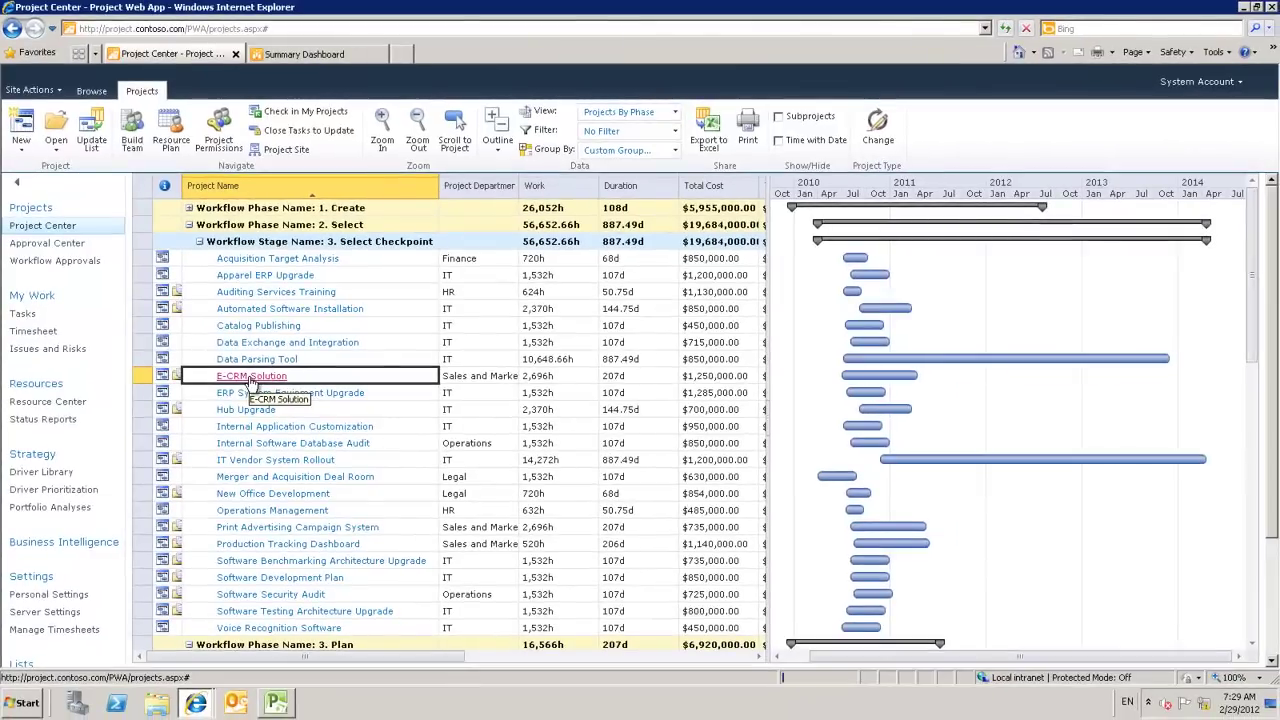
{"action": "left_click", "coordinate": [251, 377]}
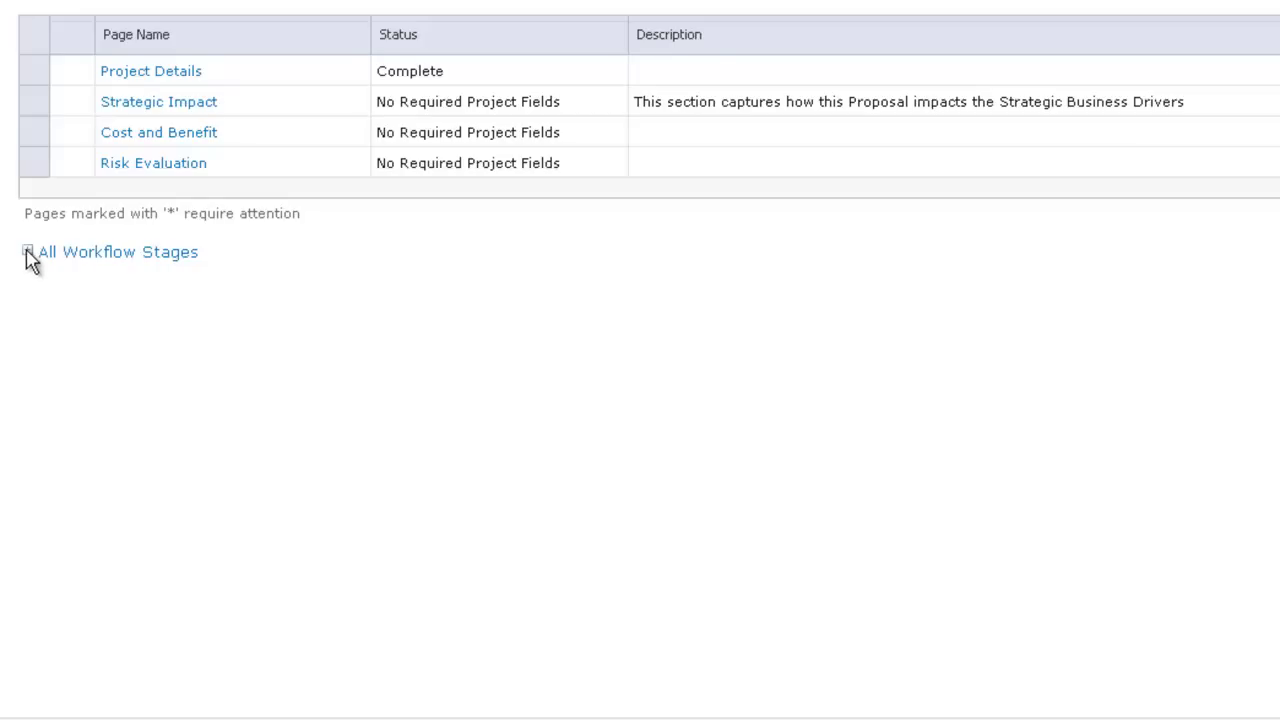
{"action": "left_click", "coordinate": [28, 252]}
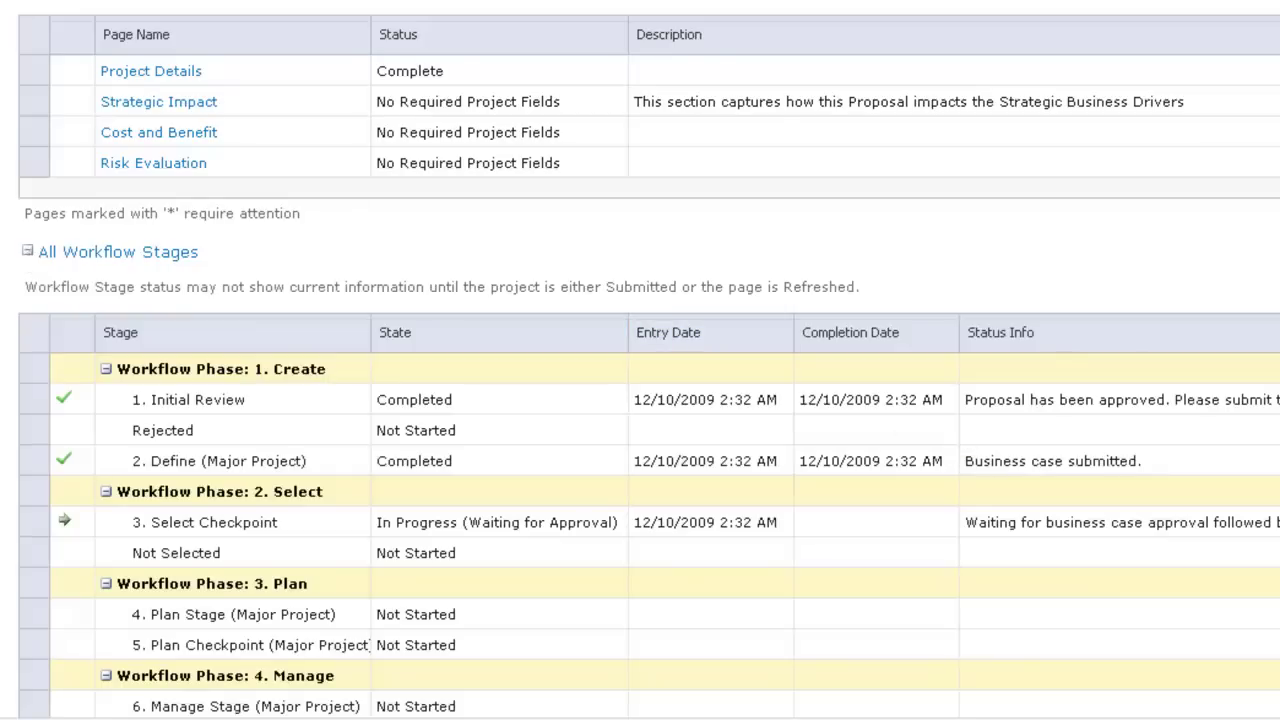
{"action": "scroll", "coordinate": [640, 400], "scroll_direction": "down", "scroll_amount": 2}
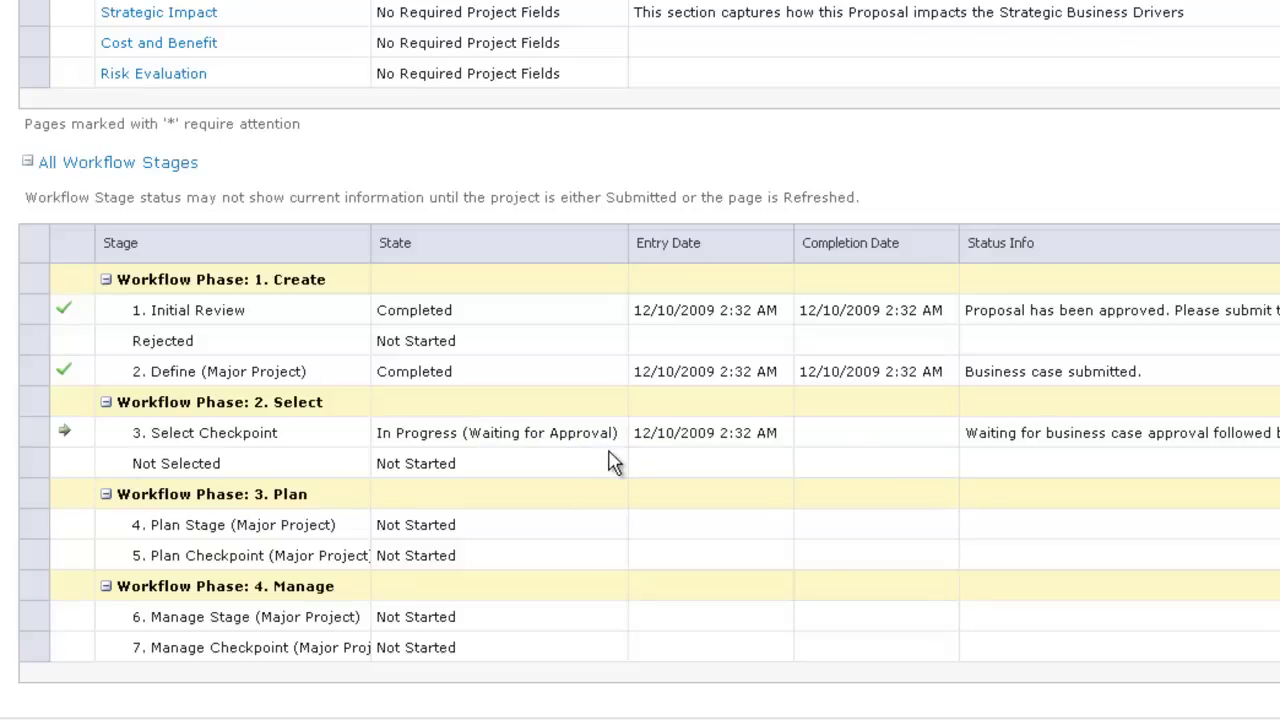
Close the E-CRM Solution project and show the project types available for a new project.
{"action": "scroll", "coordinate": [640, 400], "scroll_direction": "up", "scroll_amount": 5}
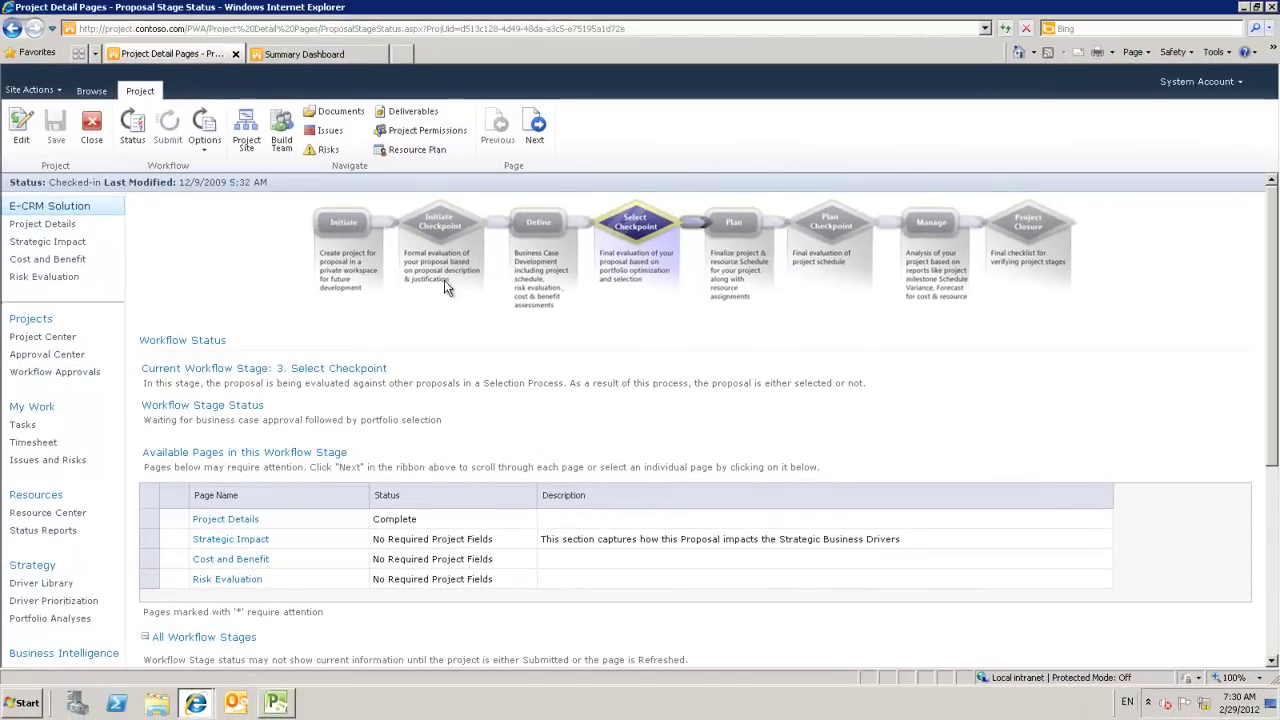
{"action": "left_click", "coordinate": [91, 122]}
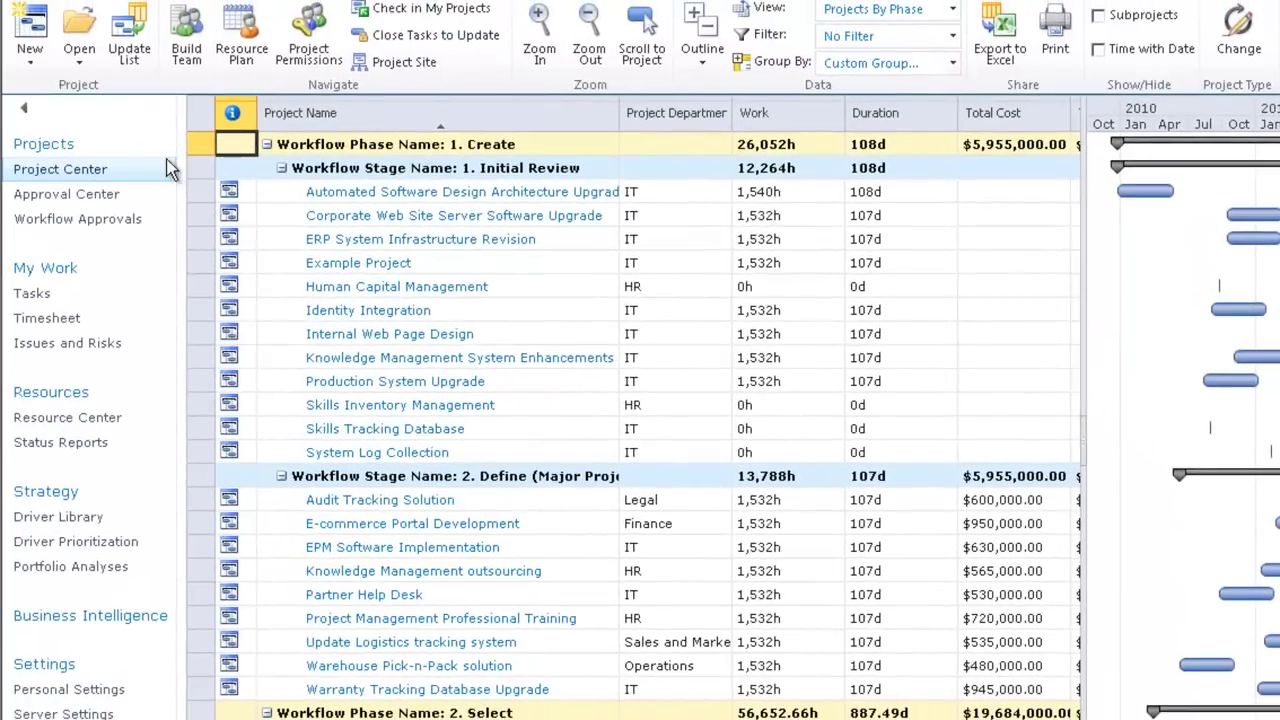
{"action": "left_click", "coordinate": [30, 60]}
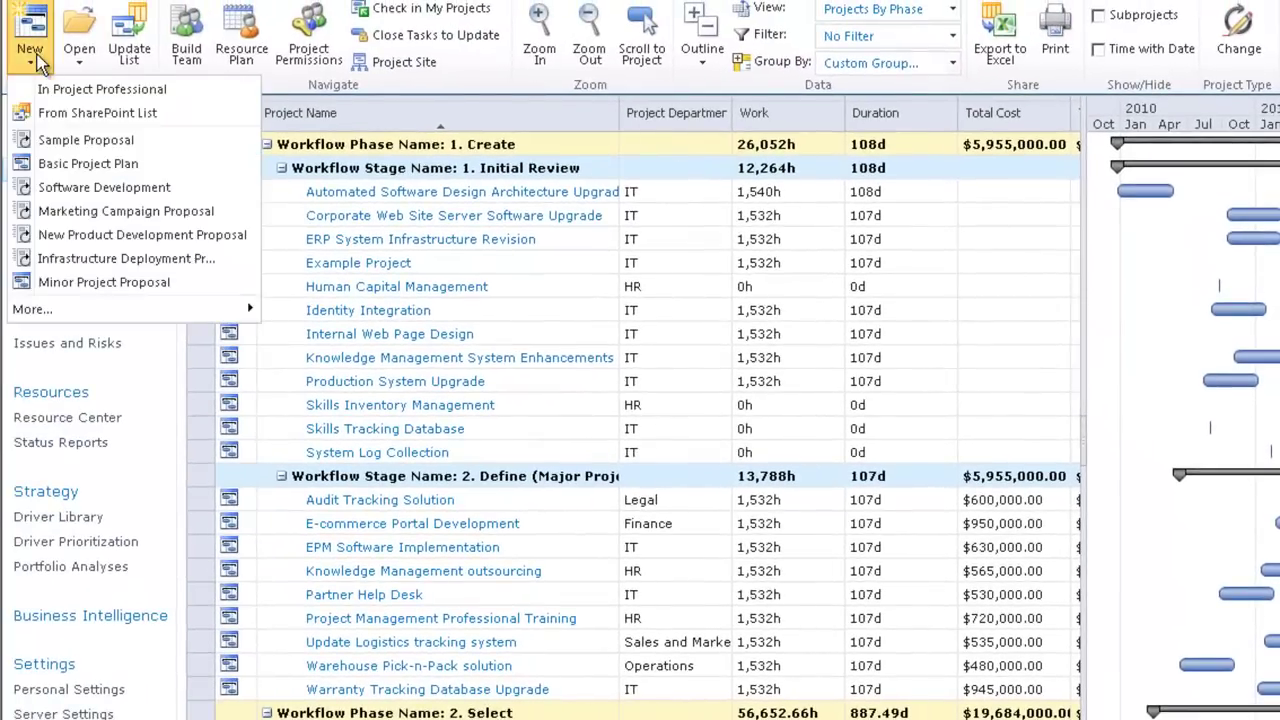
Open the Human Capital Management project in the Initial Review stage, review its workflow status diagram, and close the project.
{"action": "mouse_move", "coordinate": [186, 314]}
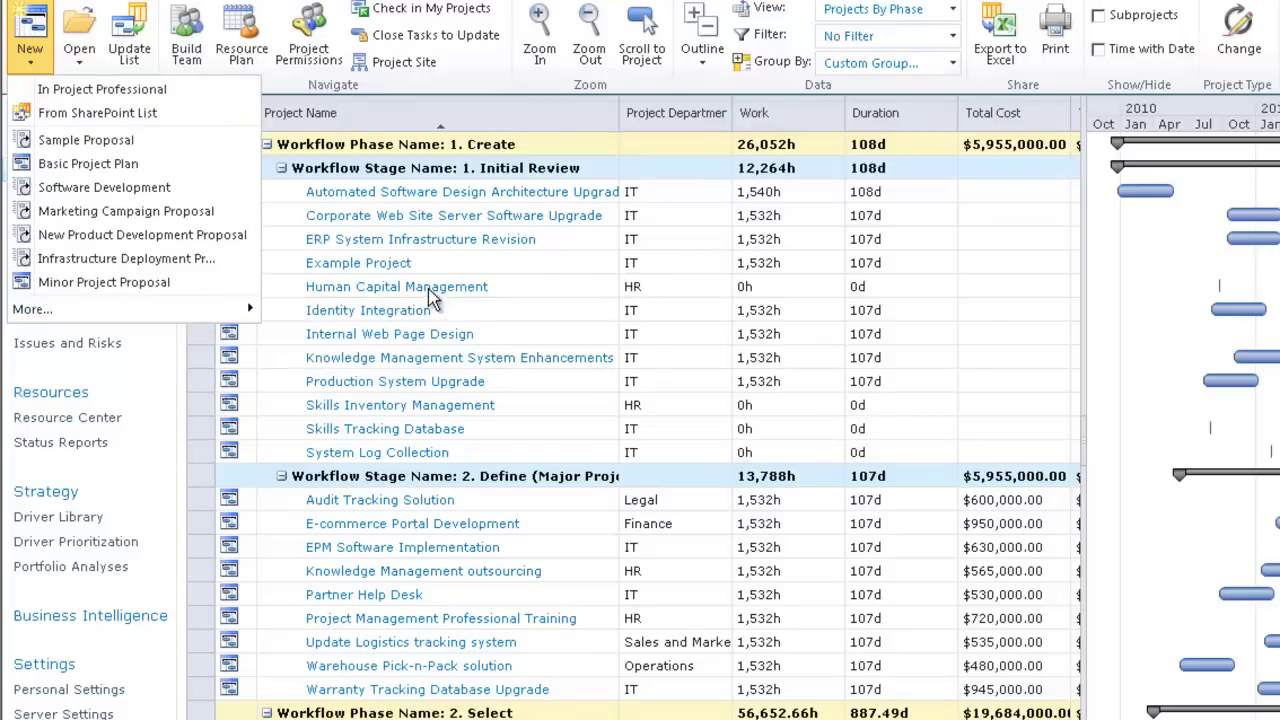
{"action": "left_click", "coordinate": [430, 294]}
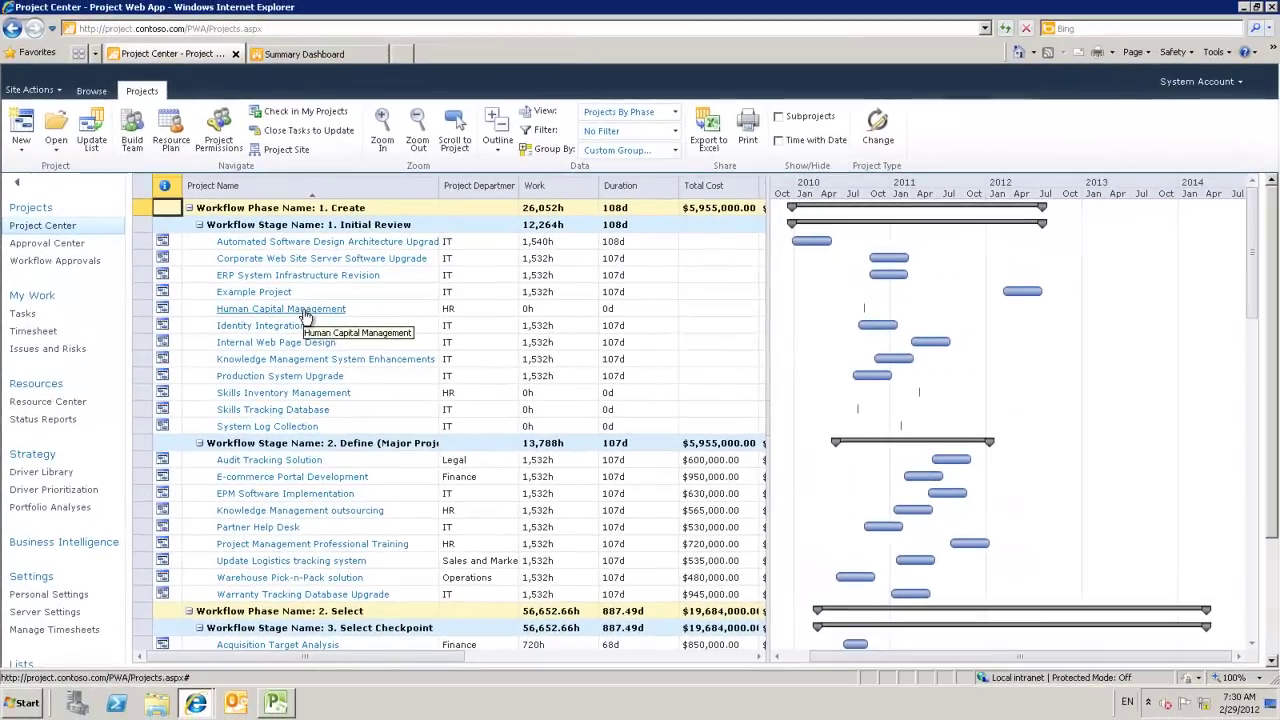
{"action": "left_click", "coordinate": [328, 314]}
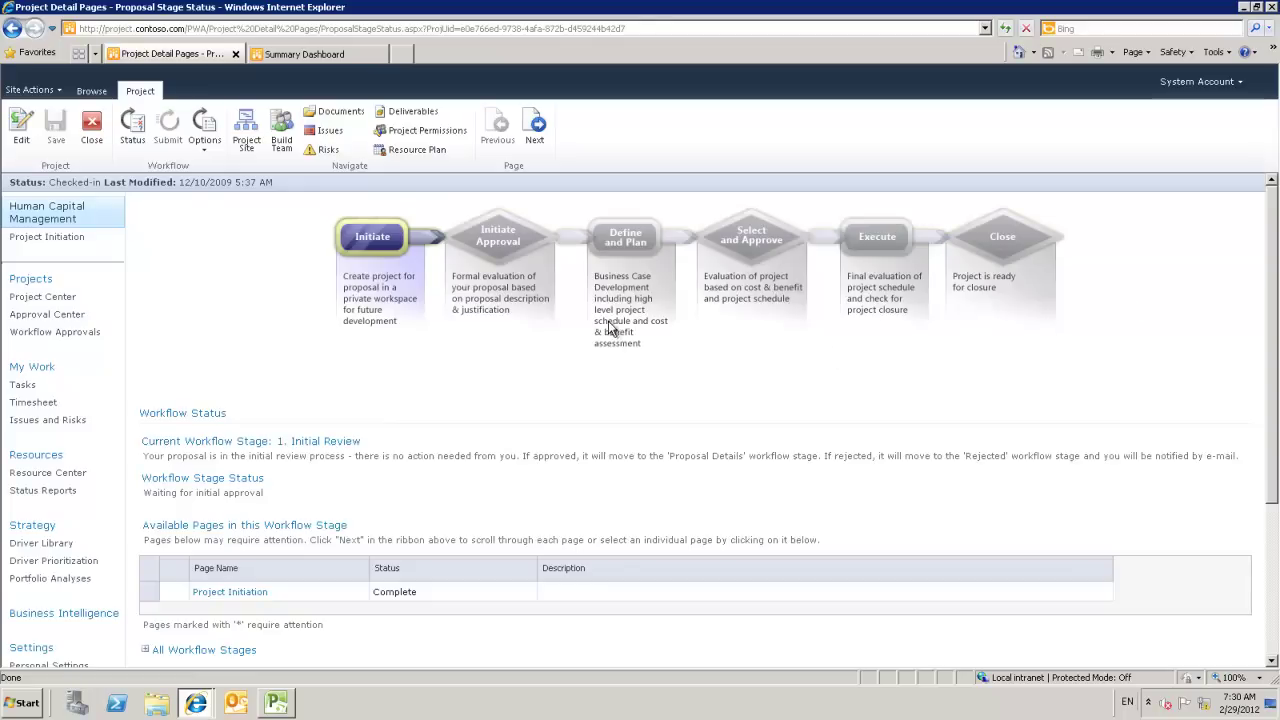
{"action": "left_click", "coordinate": [96, 121]}
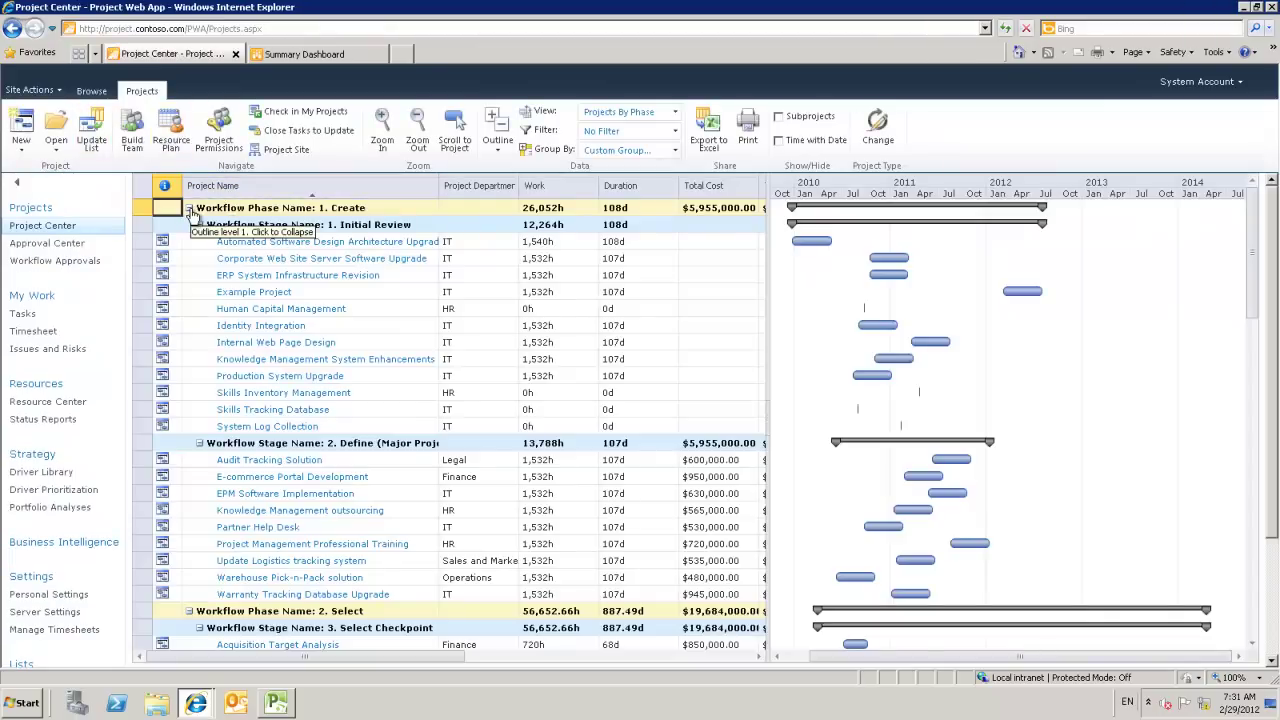
Collapse the Create and Select phases, open the Payroll System Upgrade project in the Plan phase to review its schedule, and close it.
{"action": "left_click", "coordinate": [190, 210]}
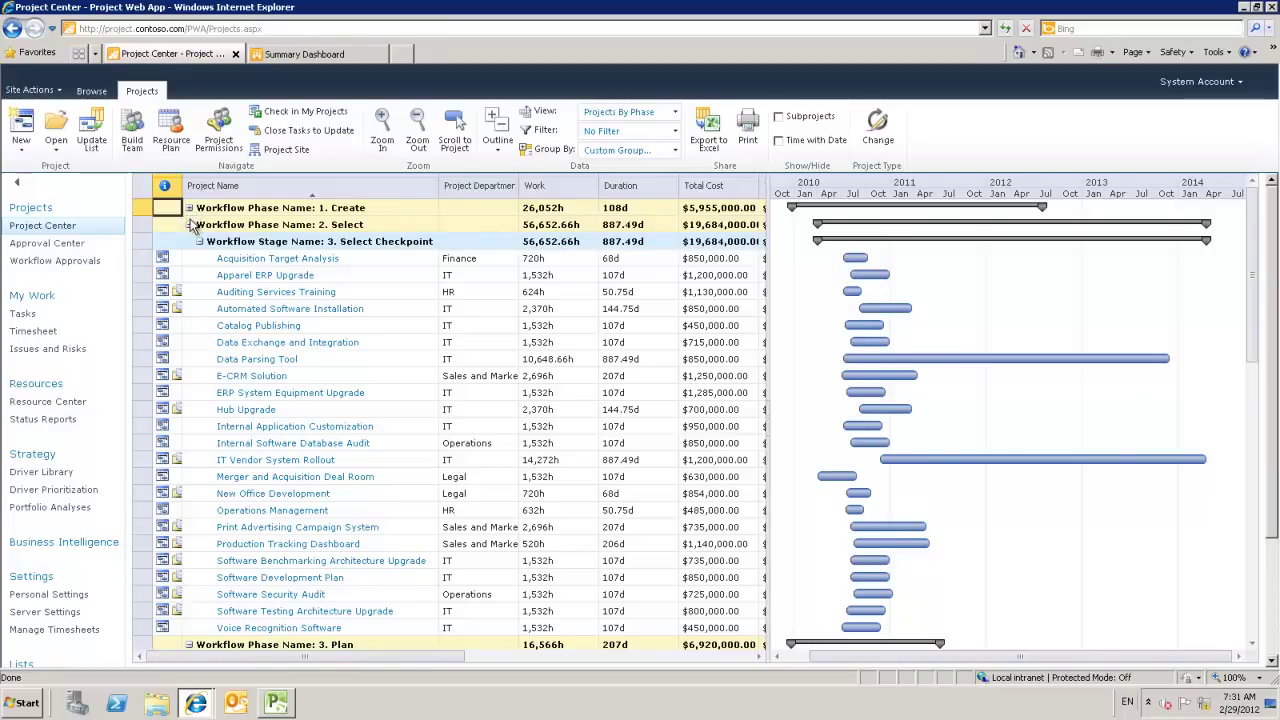
{"action": "left_click", "coordinate": [190, 225]}
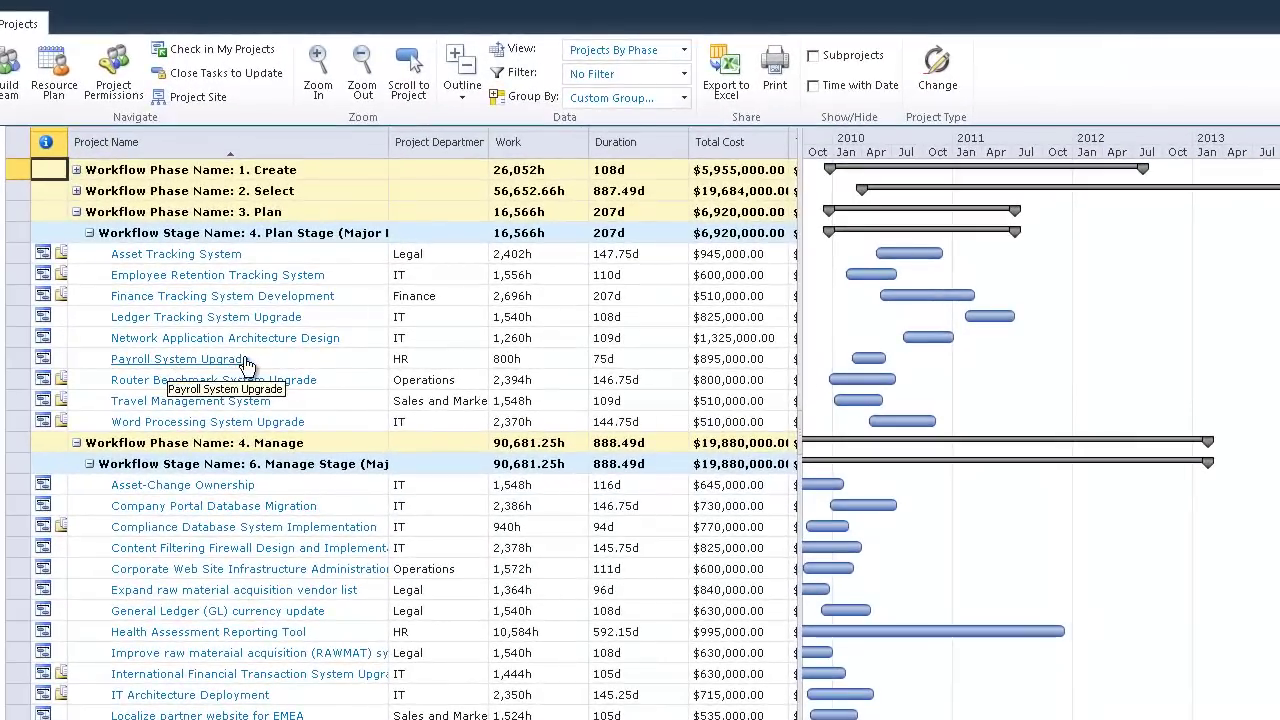
{"action": "left_click", "coordinate": [246, 362]}
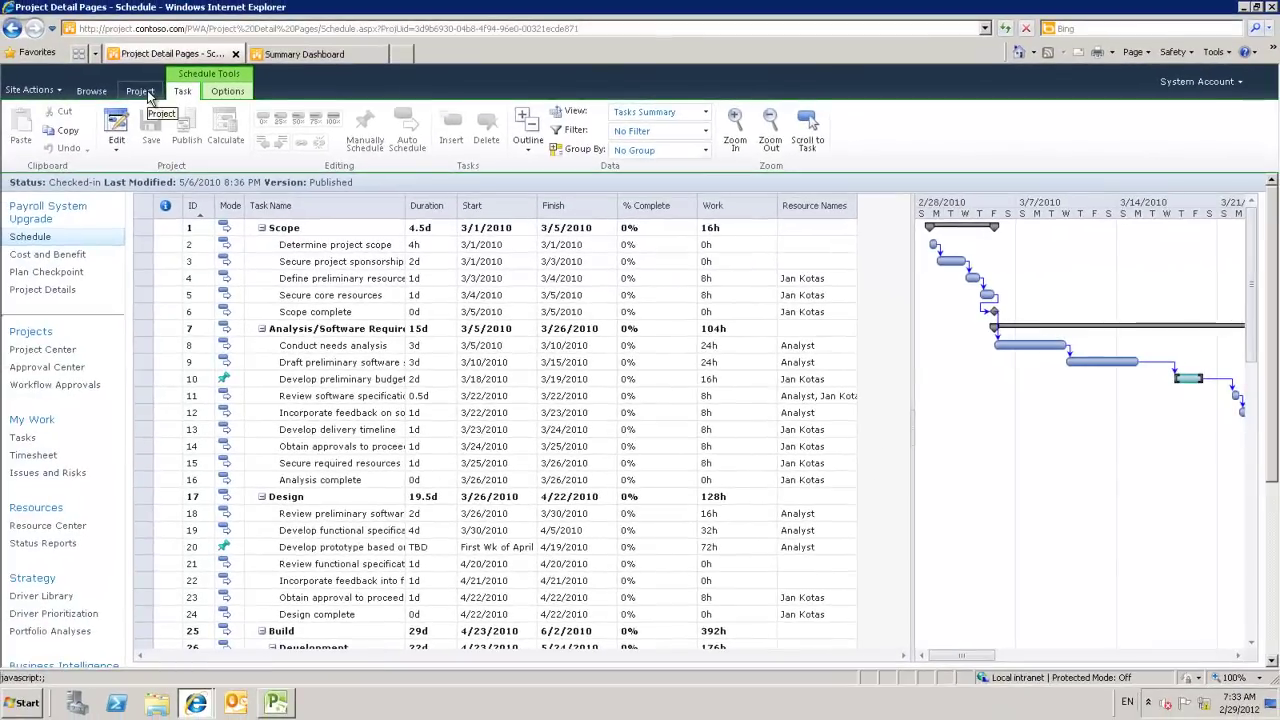
{"action": "left_click", "coordinate": [147, 90]}
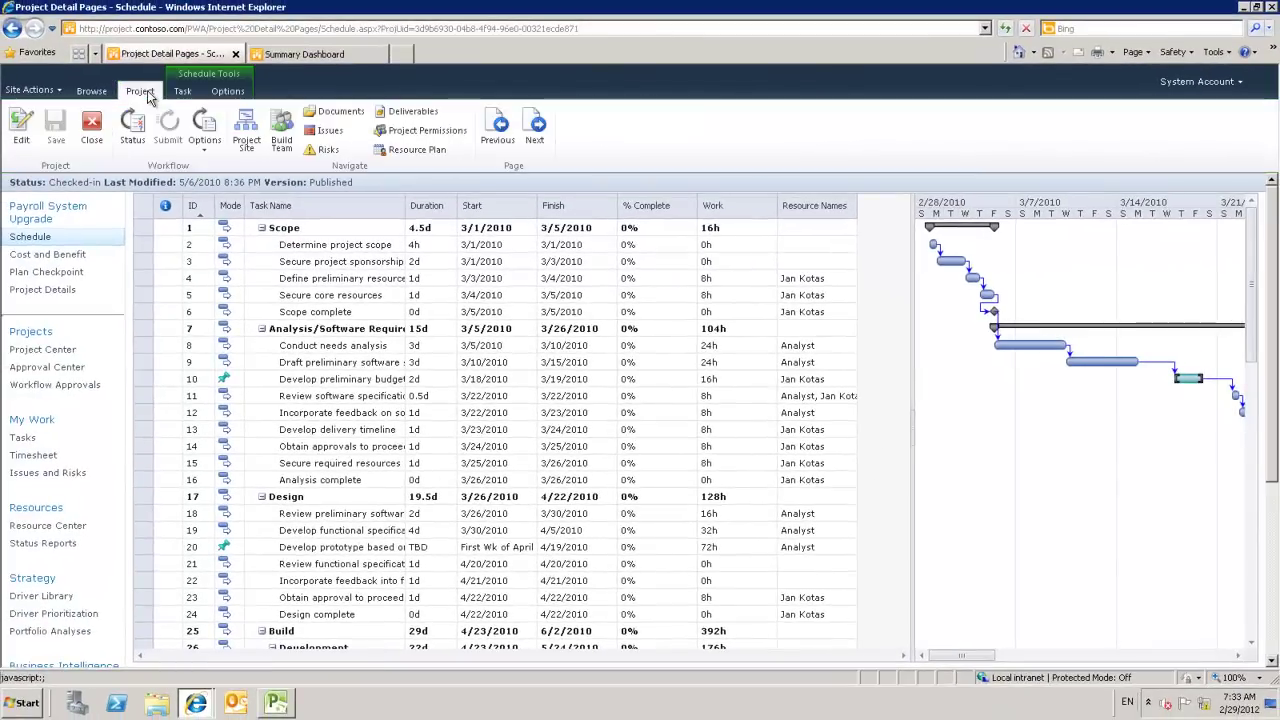
{"action": "left_click", "coordinate": [92, 125]}
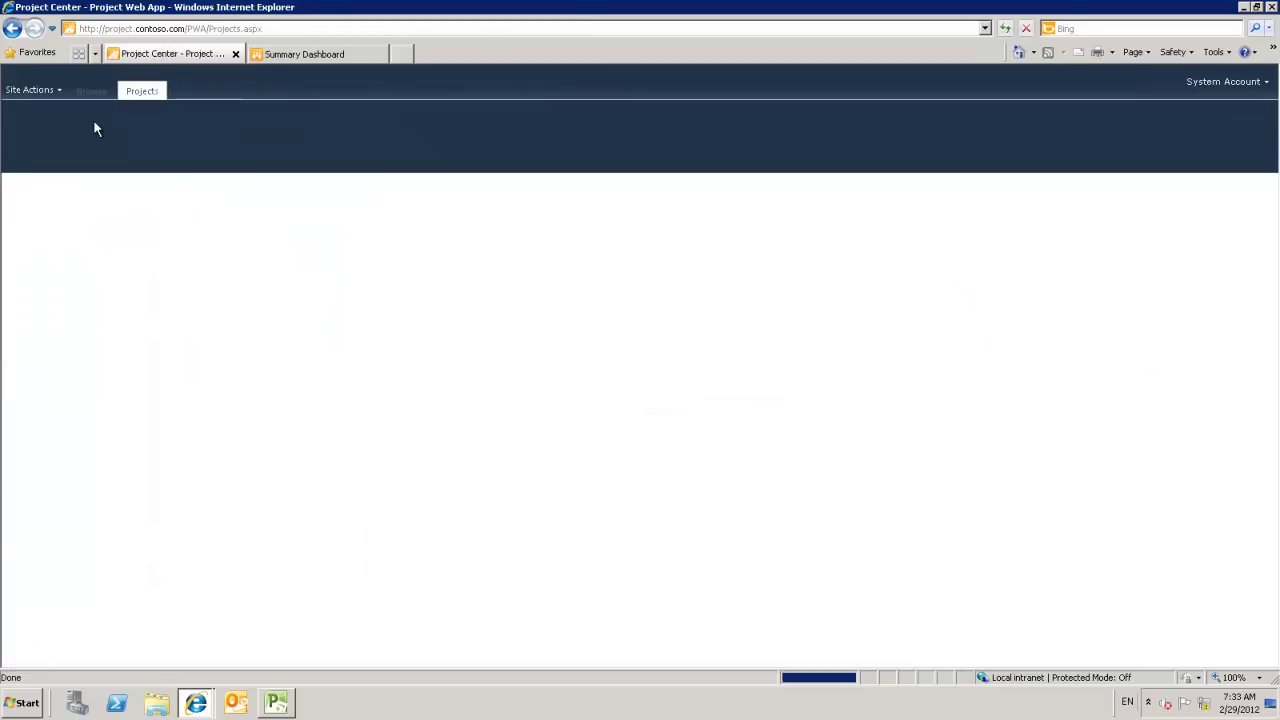